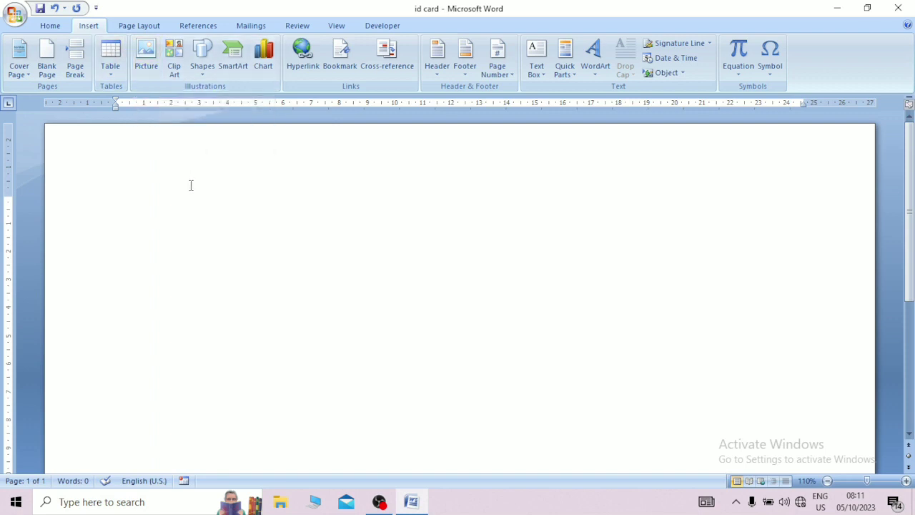
Step: Insert the "class picture" image from the Online Photos folder into the blank document
{"action": "left_click", "coordinate": [60, 29]}
{"action": "left_click", "coordinate": [87, 28]}
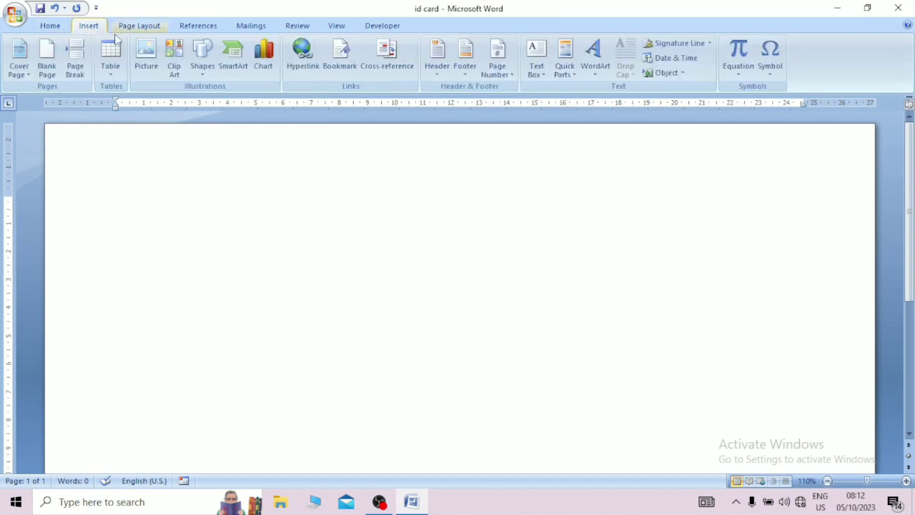
{"action": "left_click", "coordinate": [151, 57]}
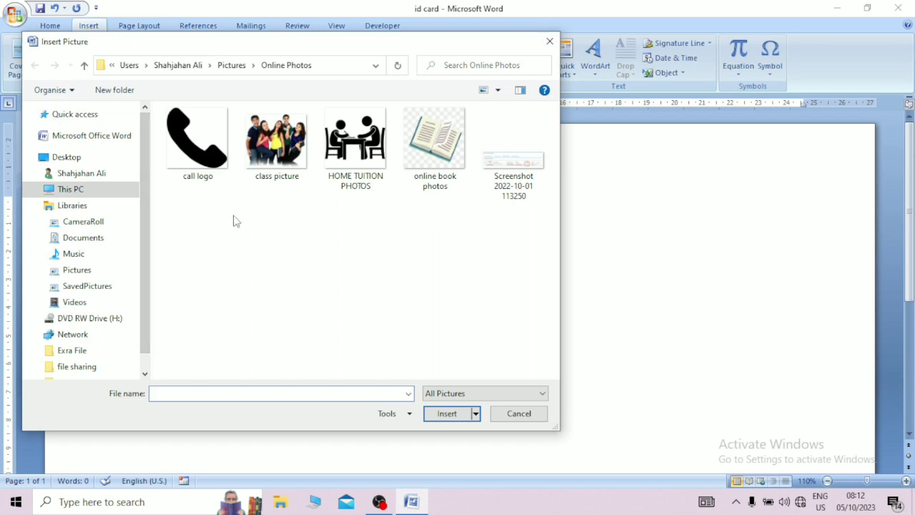
{"action": "scroll", "coordinate": [143, 228], "scroll_direction": "down", "scroll_amount": 1}
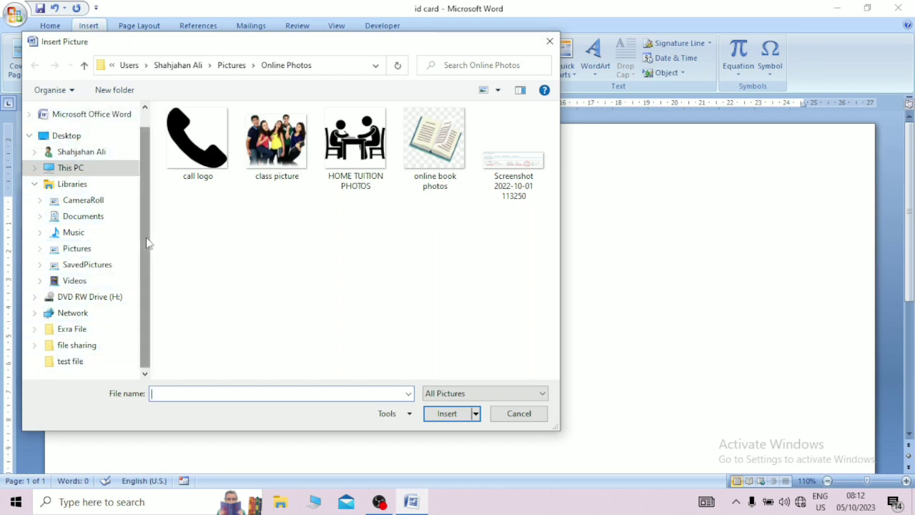
{"action": "scroll", "coordinate": [143, 239], "scroll_direction": "up", "scroll_amount": 1}
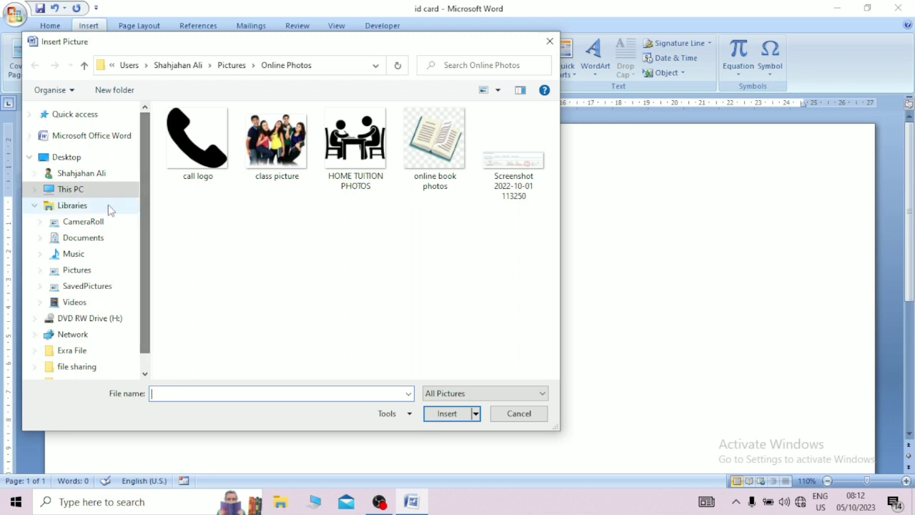
{"action": "left_click", "coordinate": [280, 157]}
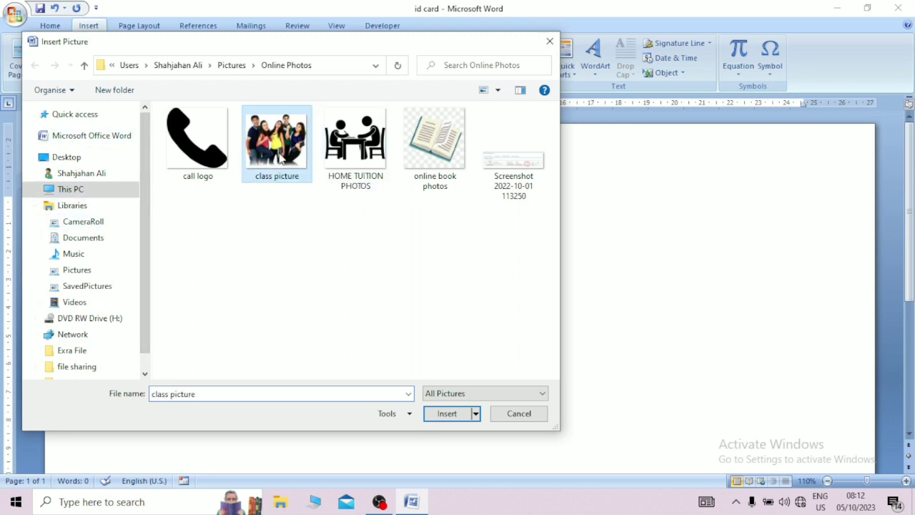
{"action": "left_click", "coordinate": [463, 422]}
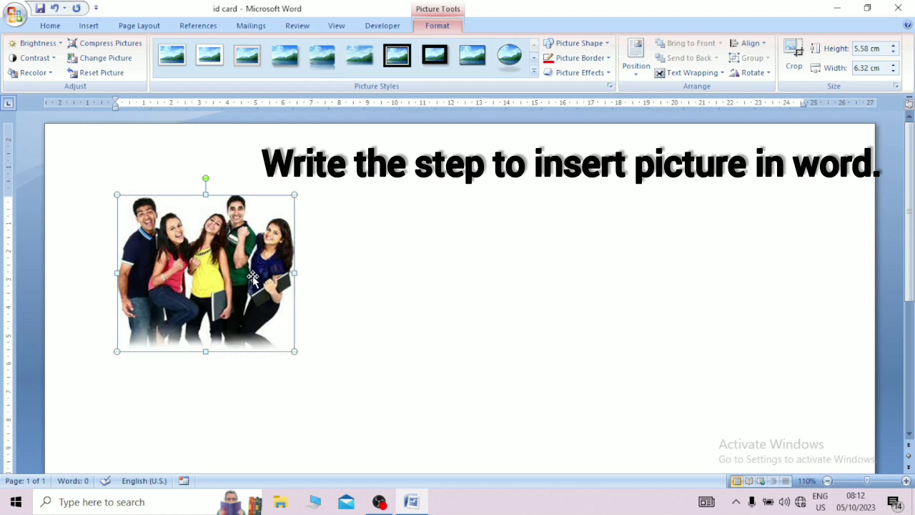
Step: Insert the "HOME TUITION PHOTOS" image beside the class picture and delete it again
{"action": "left_click", "coordinate": [371, 211]}
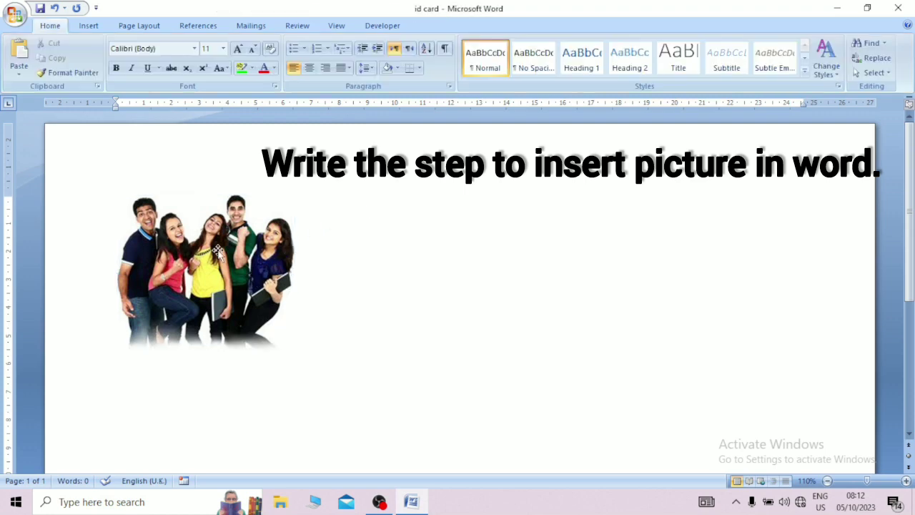
{"action": "left_click", "coordinate": [88, 26]}
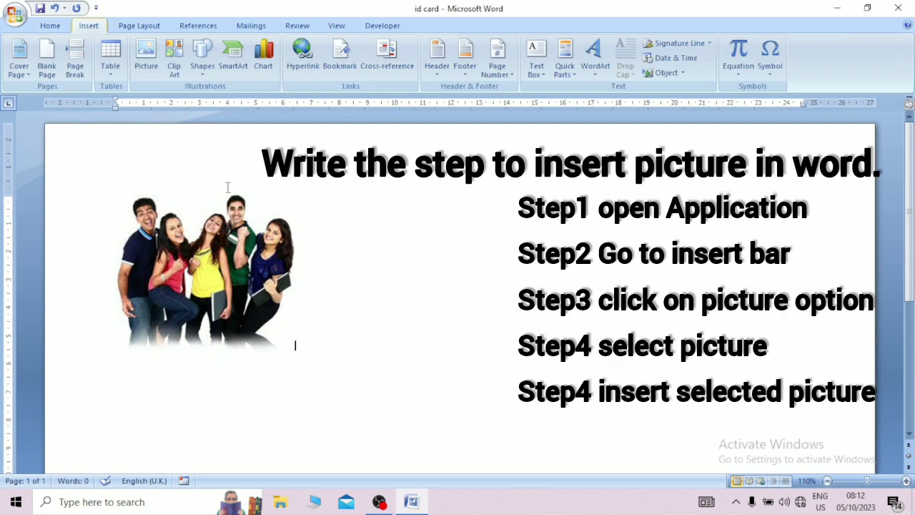
{"action": "left_click", "coordinate": [146, 57]}
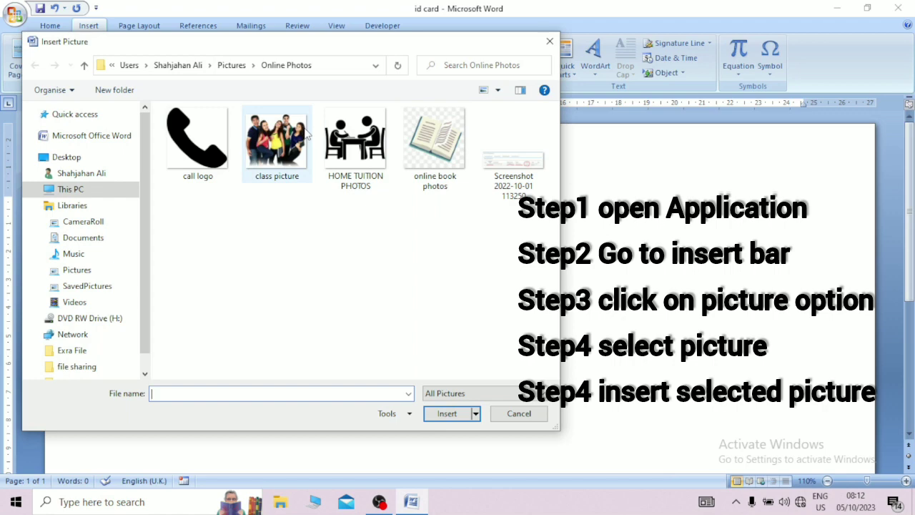
{"action": "left_click", "coordinate": [371, 134]}
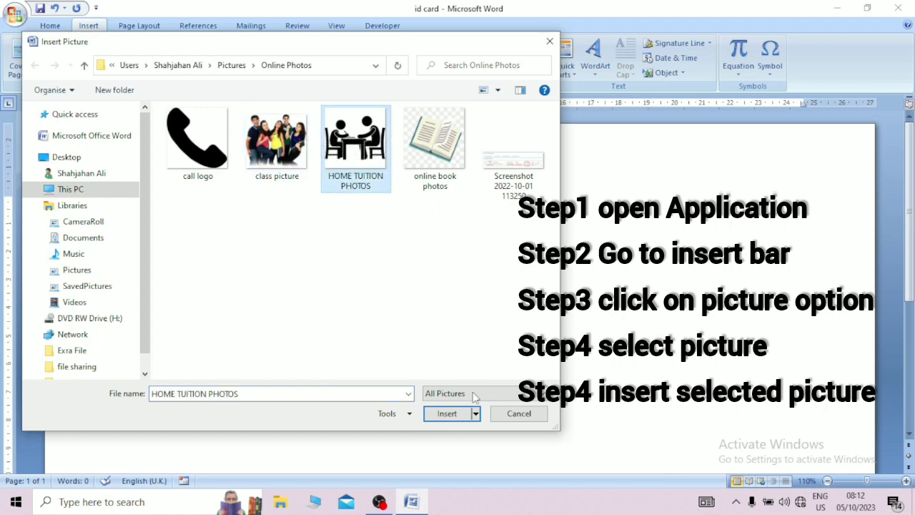
{"action": "left_click", "coordinate": [446, 415]}
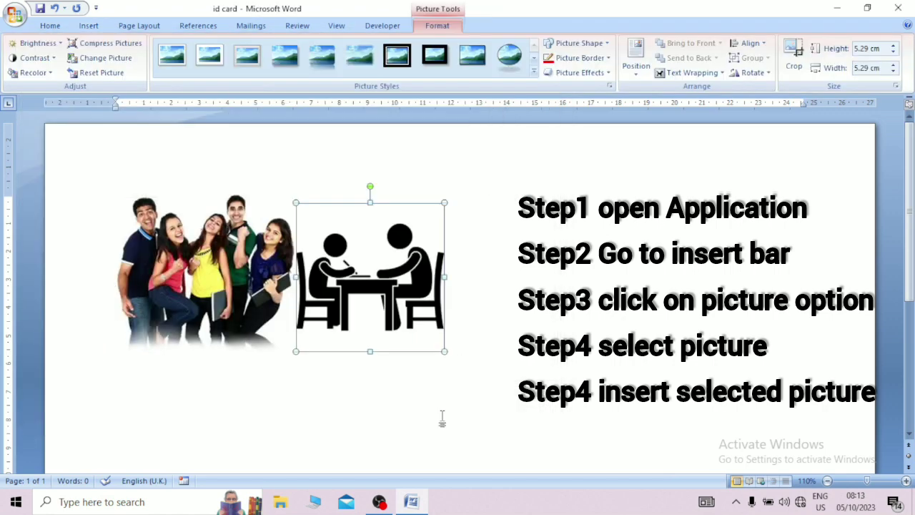
{"action": "key", "text": "Delete"}
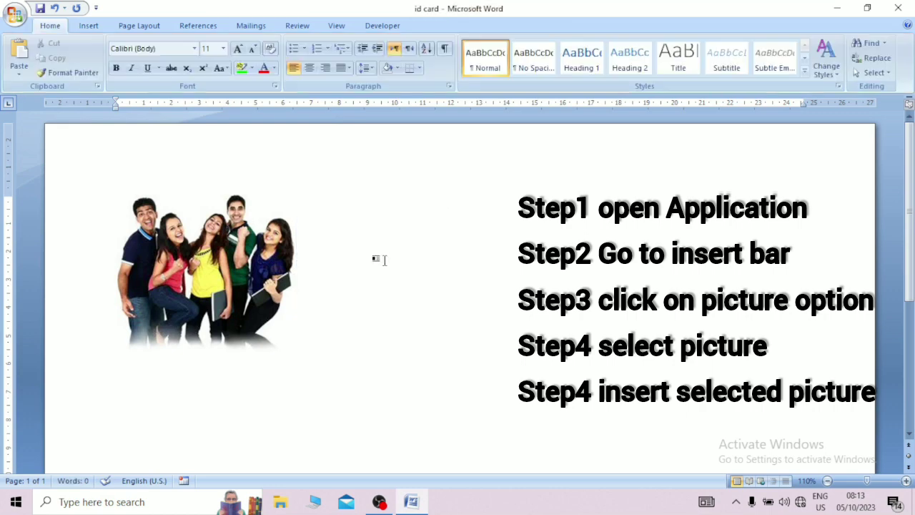
Step: Try to move the class picture a short distance across the page
{"action": "left_click", "coordinate": [193, 248]}
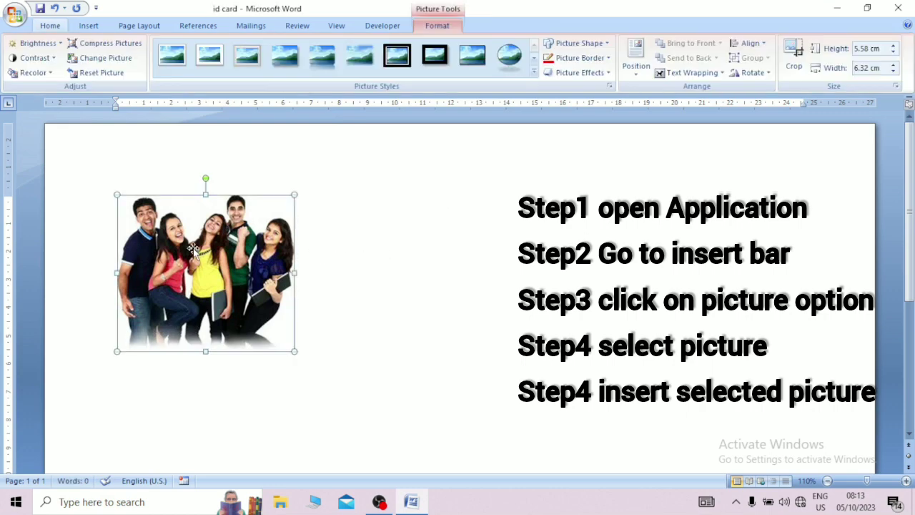
{"action": "left_click_drag", "start_coordinate": [193, 248], "coordinate": [250, 257]}
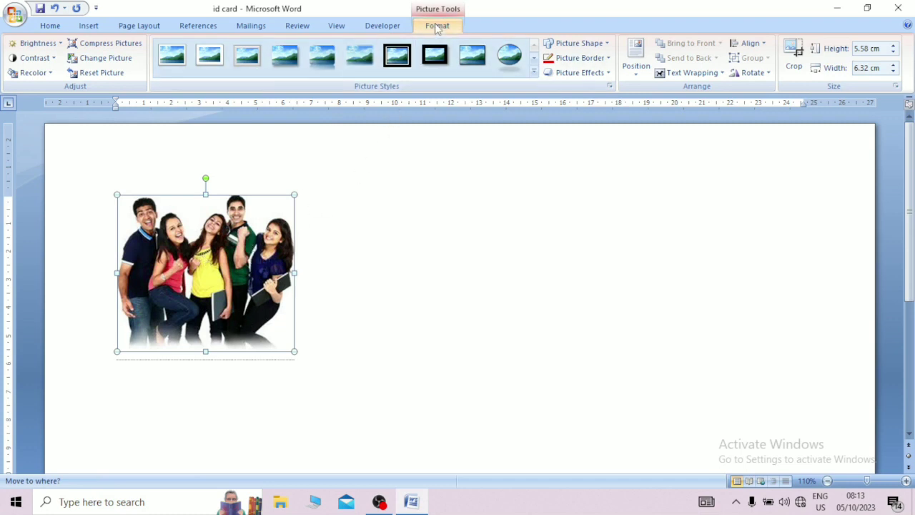
{"action": "left_click", "coordinate": [350, 222]}
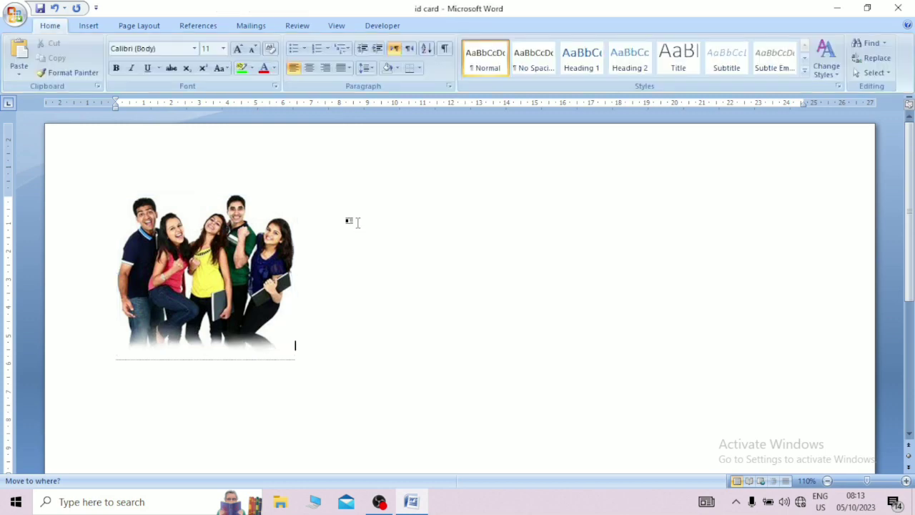
{"action": "left_click", "coordinate": [216, 252]}
{"action": "left_click", "coordinate": [368, 302]}
Step: Examine the text wrapping and page position options available for the selected class picture
{"action": "left_click", "coordinate": [257, 276]}
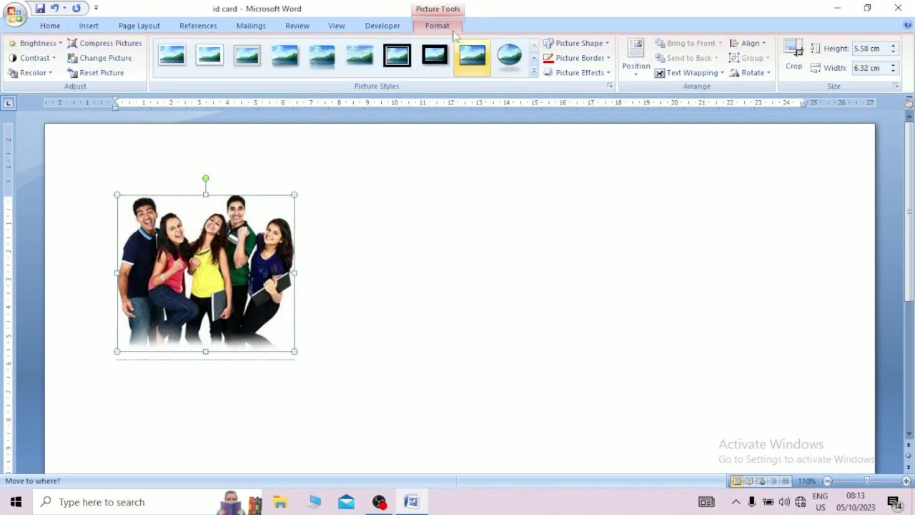
{"action": "right_click", "coordinate": [252, 213]}
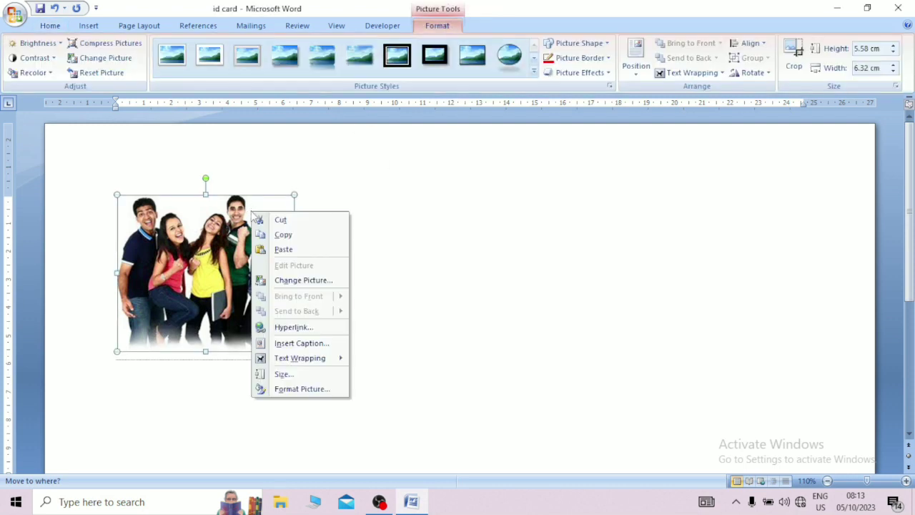
{"action": "mouse_move", "coordinate": [319, 363]}
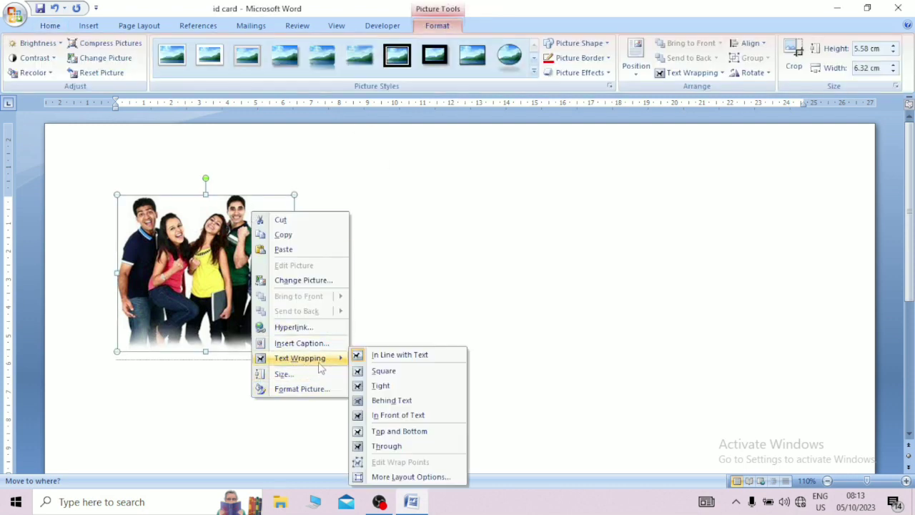
{"action": "key", "text": "Escape"}
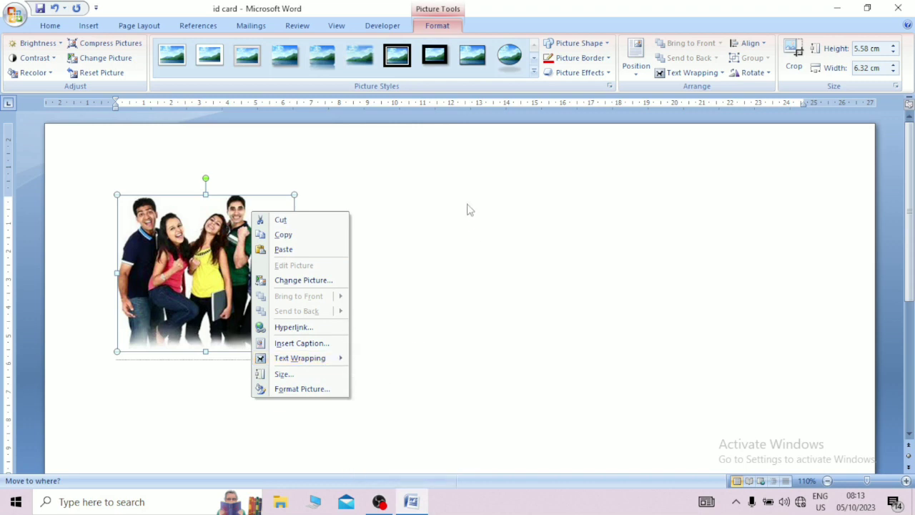
{"action": "key", "text": "Escape"}
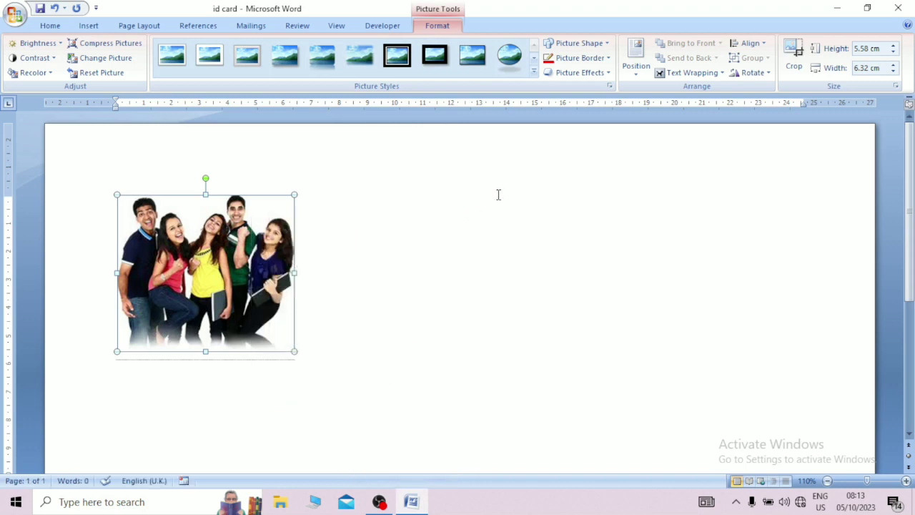
{"action": "left_click", "coordinate": [718, 75]}
{"action": "left_click", "coordinate": [581, 240]}
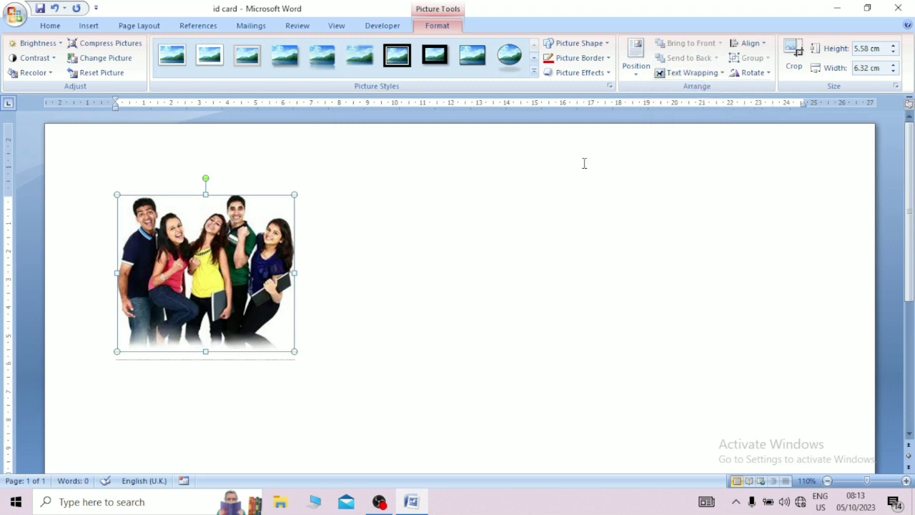
{"action": "left_click", "coordinate": [634, 63]}
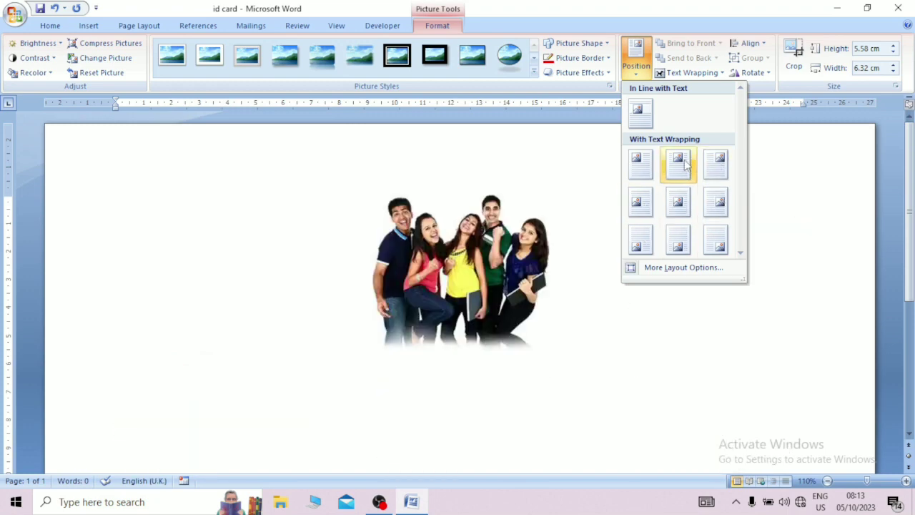
{"action": "left_click", "coordinate": [548, 198]}
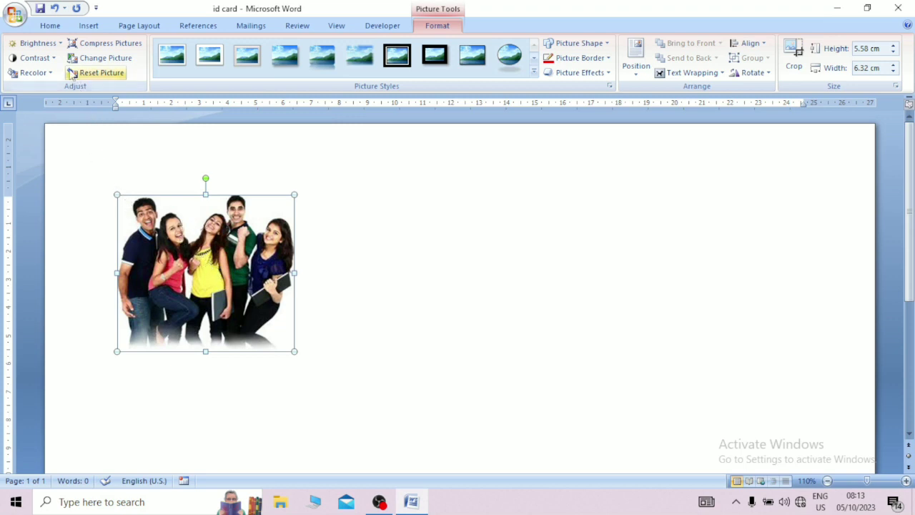
Step: Set the class picture's brightness to -10 % and preview the contrast presets without applying one
{"action": "left_click", "coordinate": [61, 45]}
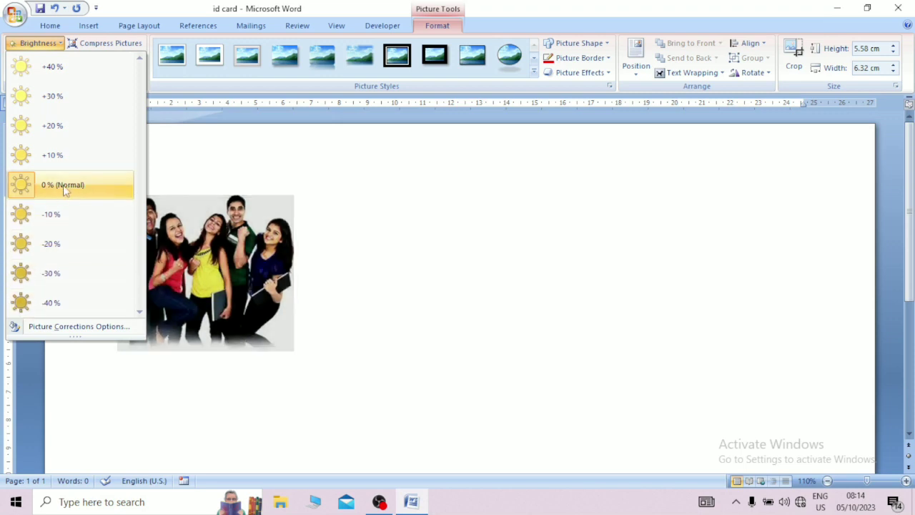
{"action": "left_click", "coordinate": [66, 227]}
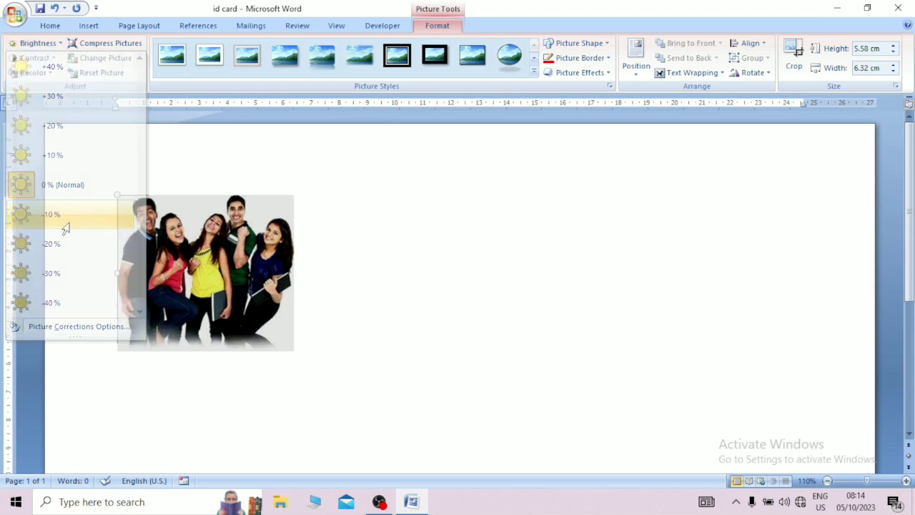
{"action": "left_click", "coordinate": [34, 58]}
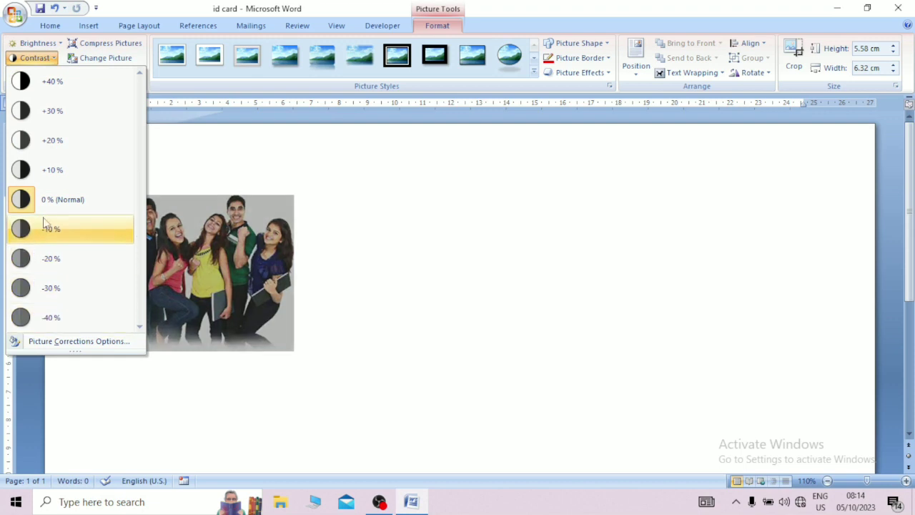
{"action": "left_click", "coordinate": [190, 177]}
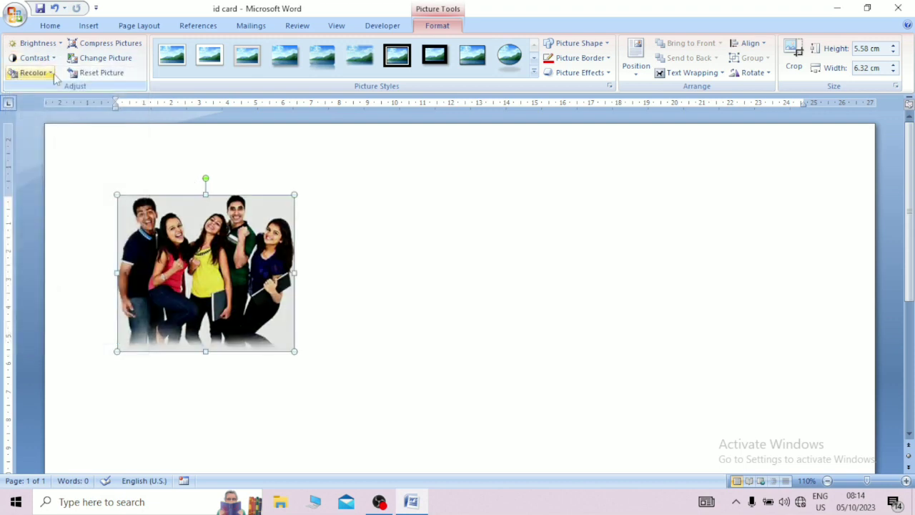
Step: Recolor the class picture with the dark variation "Accent color 2 Dark"
{"action": "left_click", "coordinate": [32, 72]}
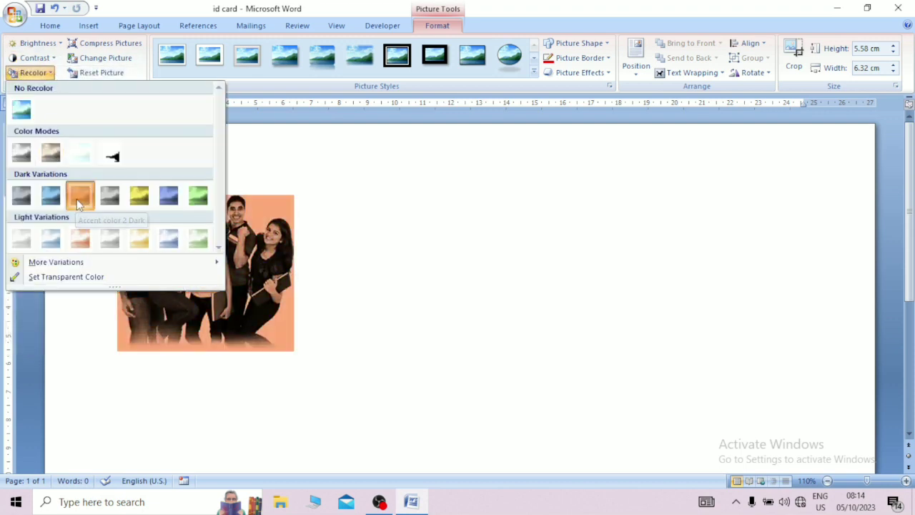
{"action": "left_click", "coordinate": [79, 196]}
{"action": "left_click", "coordinate": [302, 245]}
{"action": "mouse_move", "coordinate": [217, 243]}
{"action": "left_mouse_down"}
{"action": "mouse_move", "coordinate": [285, 233]}
{"action": "mouse_move", "coordinate": [245, 235]}
{"action": "mouse_move", "coordinate": [220, 252]}
{"action": "left_mouse_up"}
Step: Try an oval shape on the class picture and replace it with a rounded rectangle
{"action": "left_click", "coordinate": [443, 27]}
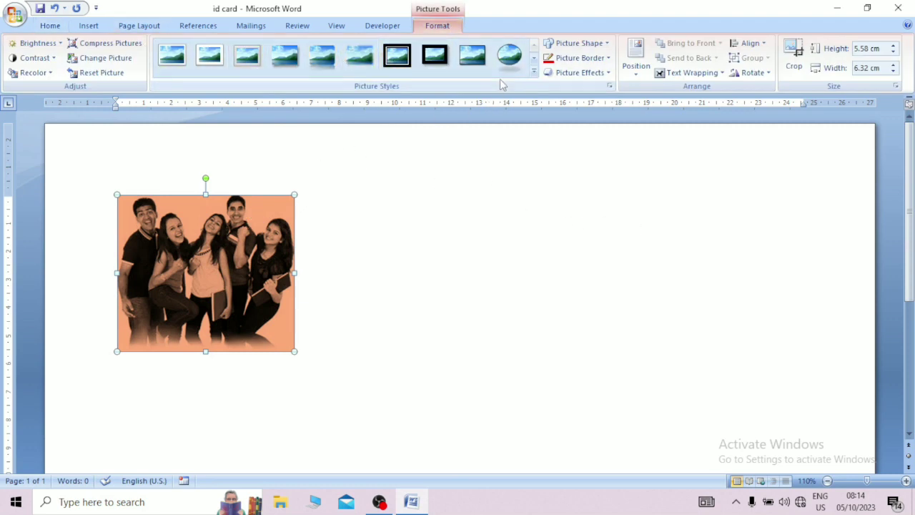
{"action": "left_click", "coordinate": [578, 43]}
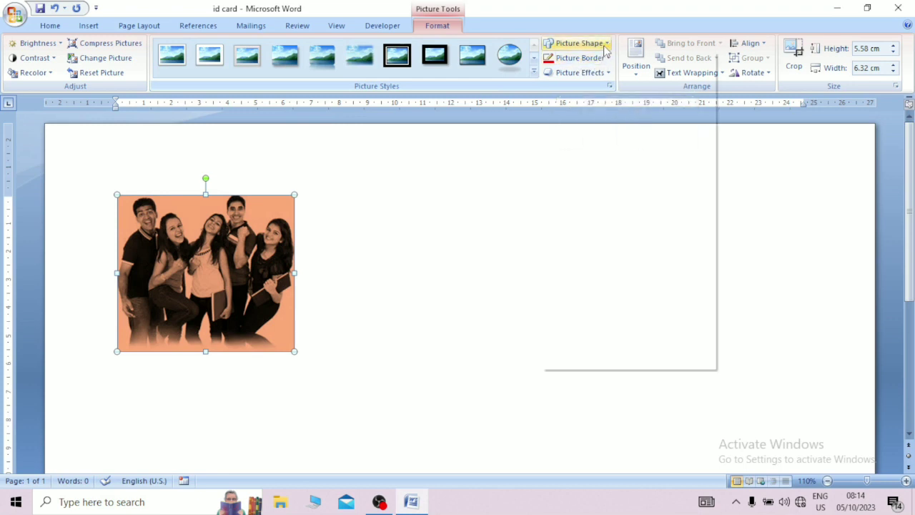
{"action": "left_click", "coordinate": [549, 100]}
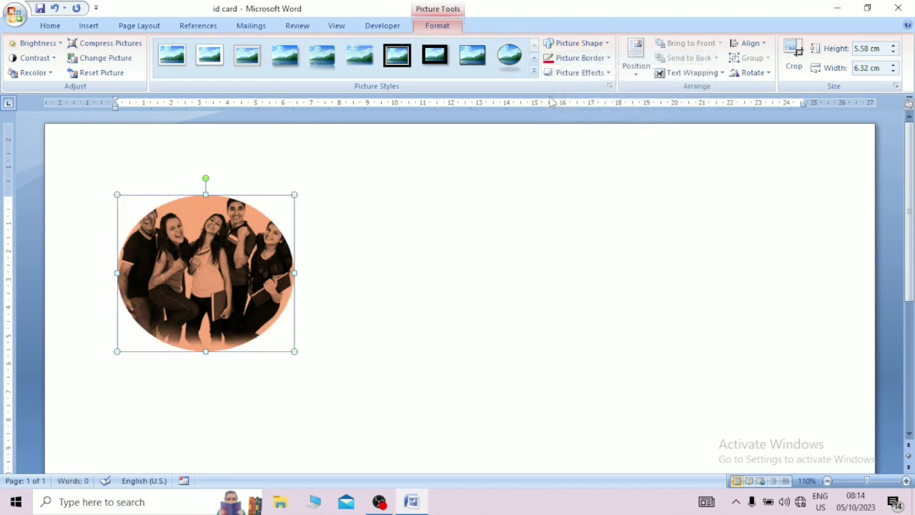
{"action": "left_click", "coordinate": [605, 45]}
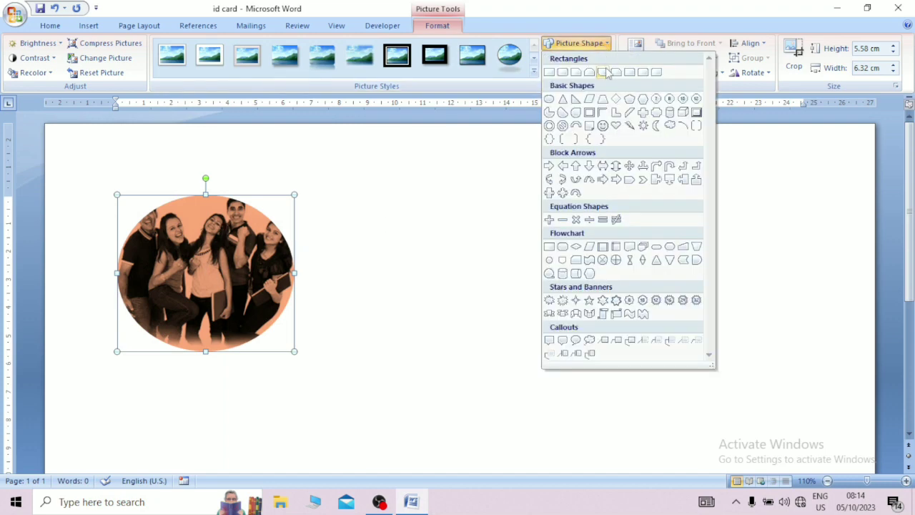
{"action": "left_click", "coordinate": [563, 73]}
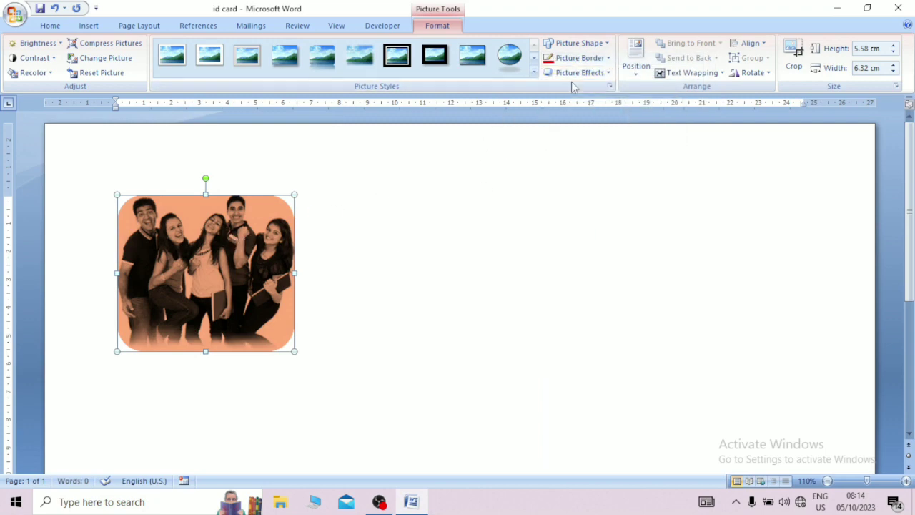
Step: Give the rounded class picture a border in the standard red color
{"action": "left_click", "coordinate": [604, 58]}
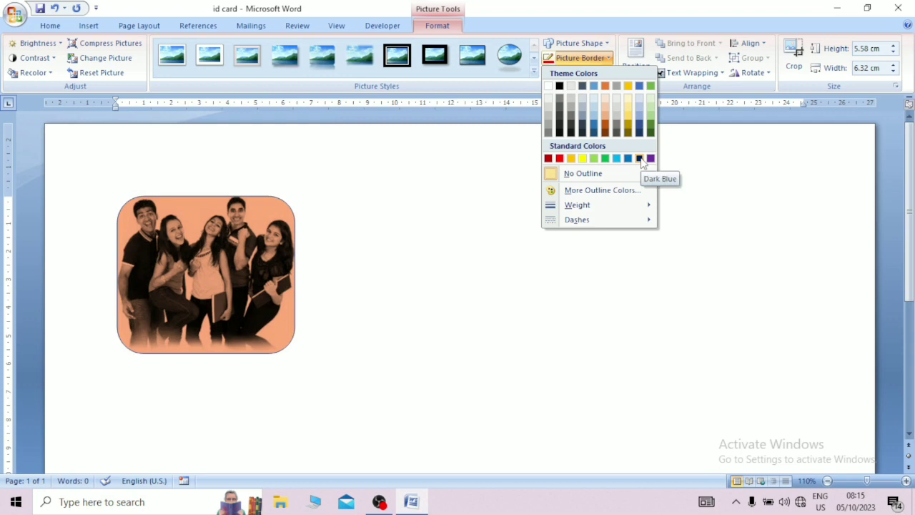
{"action": "left_click", "coordinate": [559, 158]}
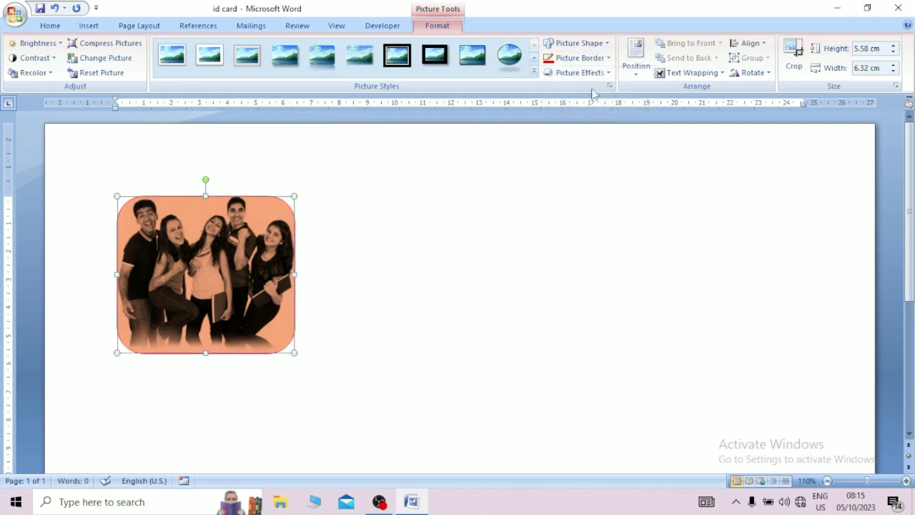
Step: Set the weight of the class picture's red border to 4½ pt
{"action": "left_click", "coordinate": [607, 58]}
{"action": "mouse_move", "coordinate": [604, 206]}
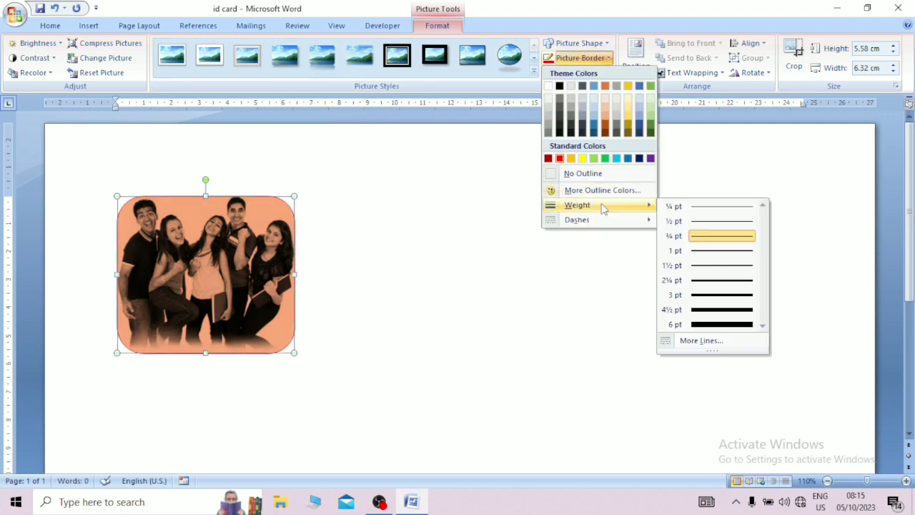
{"action": "left_click", "coordinate": [709, 310]}
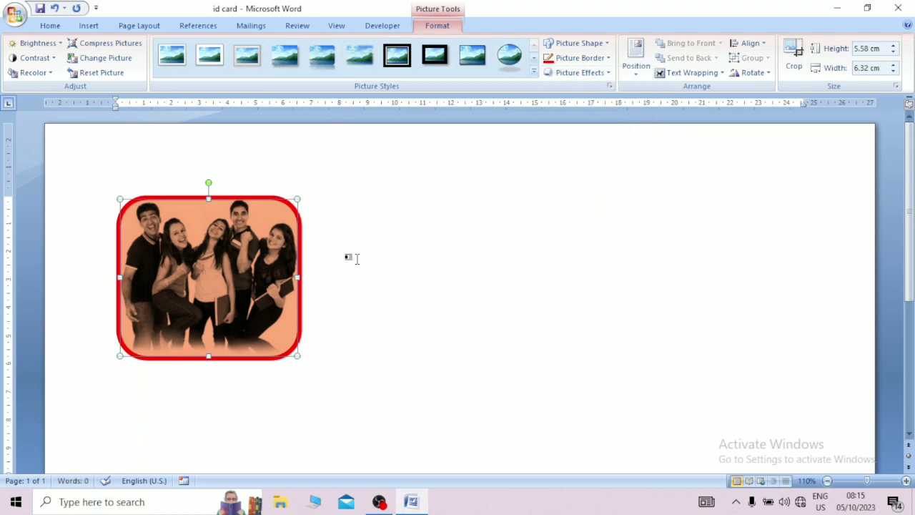
{"action": "left_click", "coordinate": [383, 251]}
{"action": "left_click", "coordinate": [218, 240]}
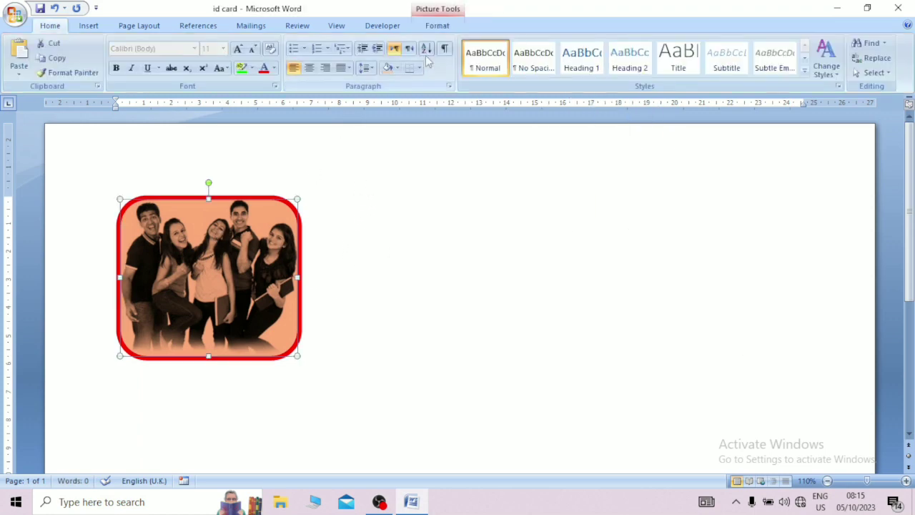
{"action": "left_click", "coordinate": [437, 26]}
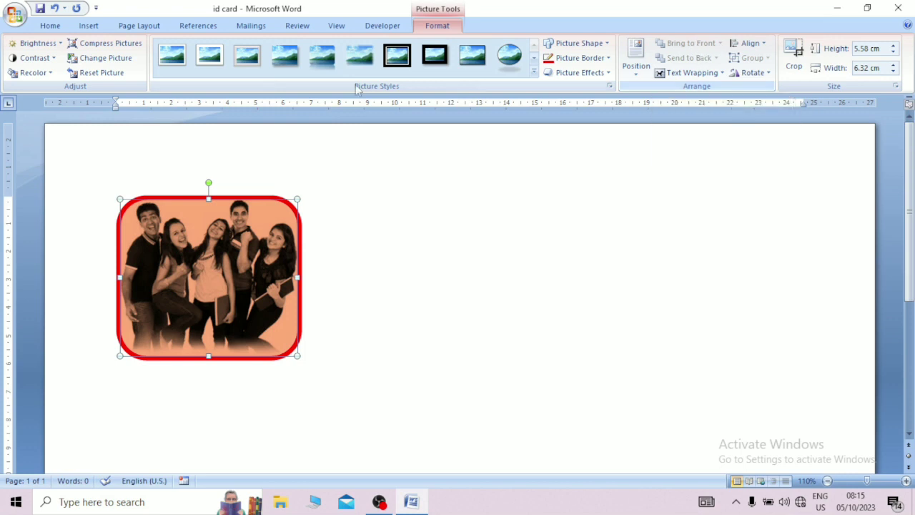
Step: Insert the picture "HOME TUITION PHOTOS" from the Online Photos folder beside the class picture
{"action": "left_click", "coordinate": [84, 30]}
{"action": "left_click", "coordinate": [146, 56]}
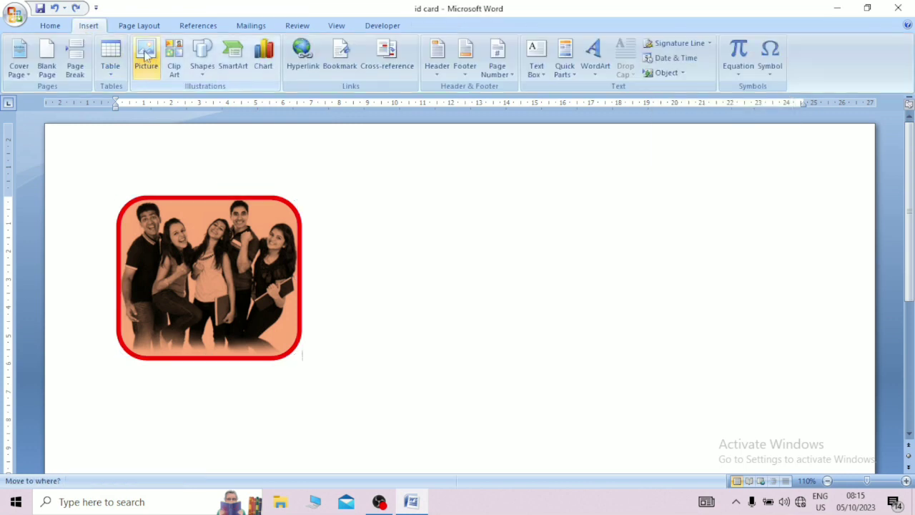
{"action": "left_click", "coordinate": [343, 148]}
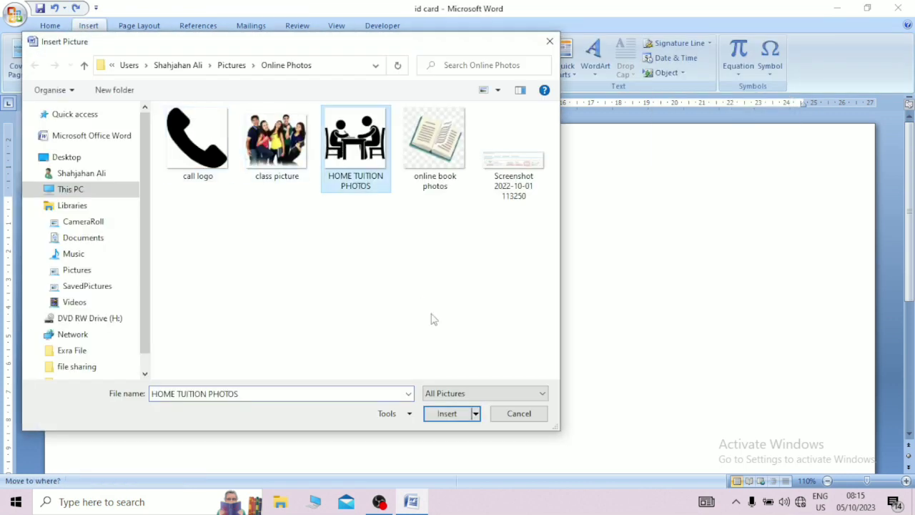
{"action": "left_click", "coordinate": [452, 421]}
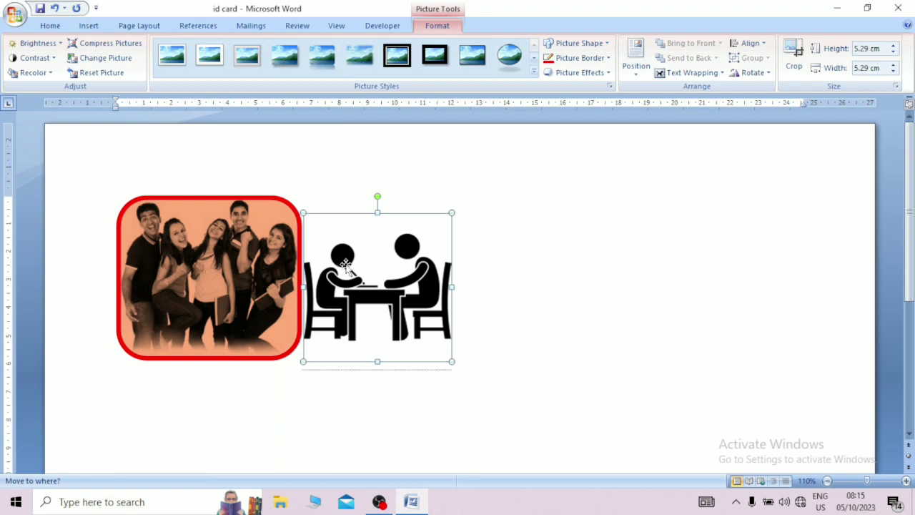
Step: Set the home tuition picture's text wrapping to Top and Bottom
{"action": "left_click", "coordinate": [723, 74]}
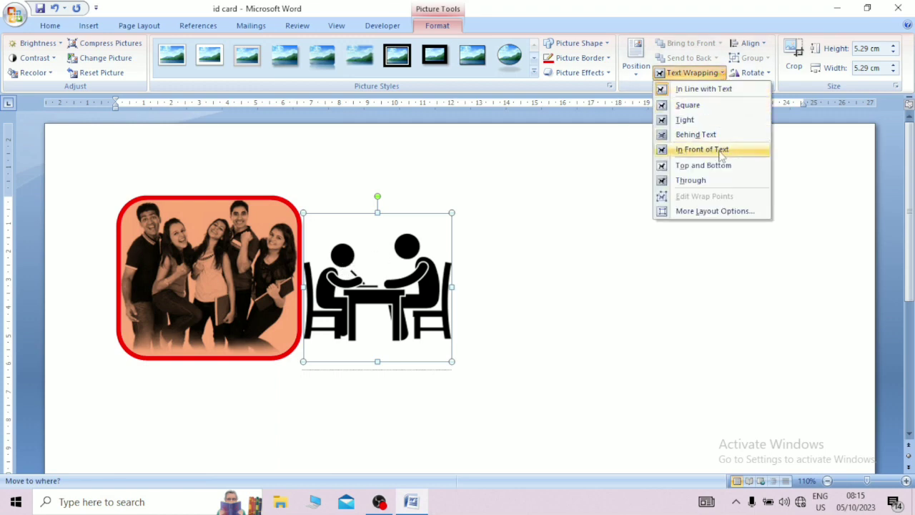
{"action": "left_click", "coordinate": [703, 165]}
{"action": "left_click", "coordinate": [233, 387]}
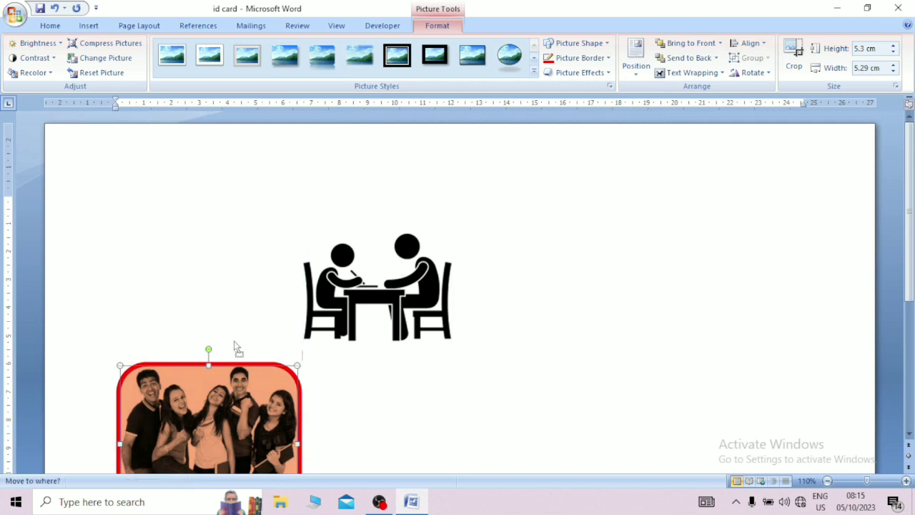
{"action": "left_click", "coordinate": [367, 307]}
{"action": "left_click", "coordinate": [696, 73]}
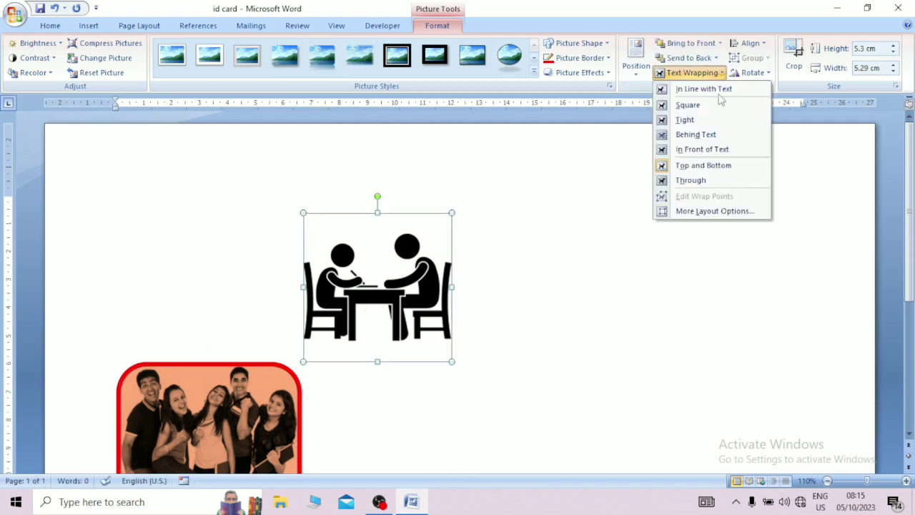
{"action": "left_click", "coordinate": [705, 165]}
Step: Set the class picture's text wrapping to Top and Bottom and move it up over the left part of the tuition picture
{"action": "left_click", "coordinate": [687, 72]}
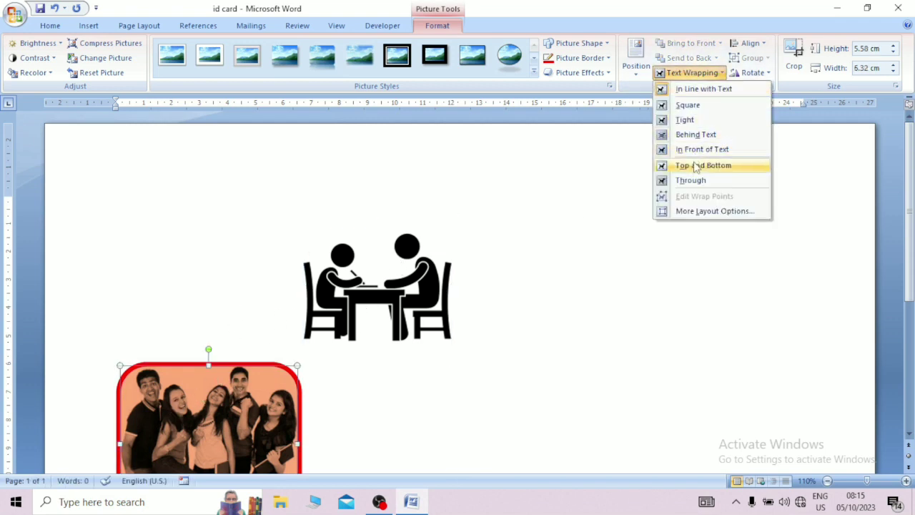
{"action": "left_click", "coordinate": [700, 165]}
{"action": "left_click_drag", "start_coordinate": [206, 378], "coordinate": [214, 227]}
{"action": "left_click_drag", "start_coordinate": [218, 248], "coordinate": [250, 236]}
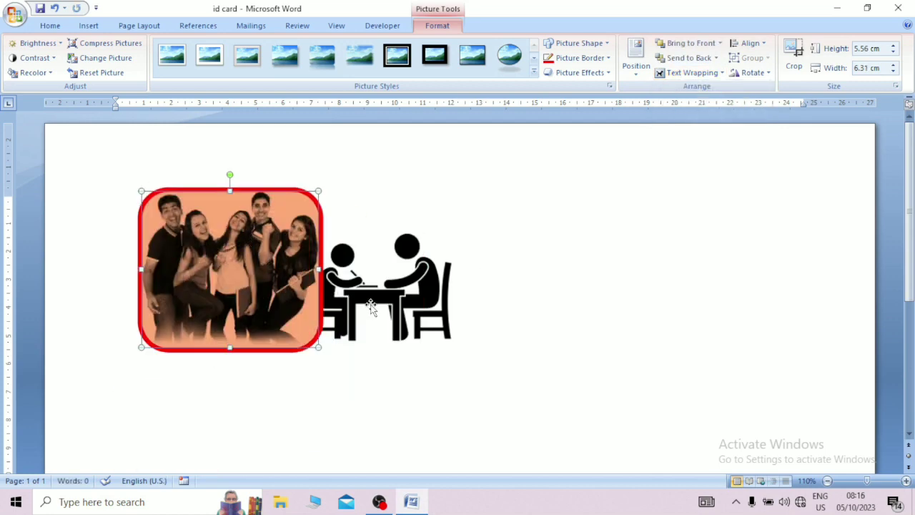
Step: Move the tuition picture down and shift the class picture so that the two pictures overlap
{"action": "left_click_drag", "start_coordinate": [370, 306], "coordinate": [339, 366]}
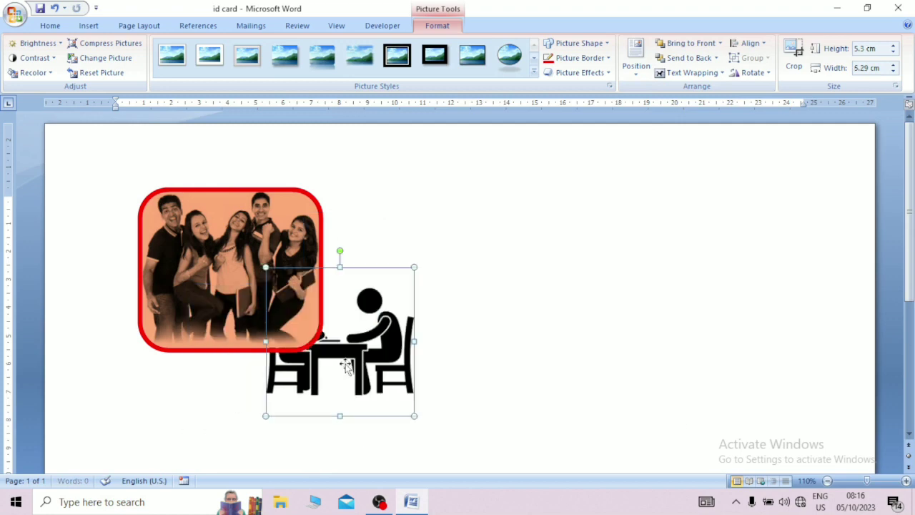
{"action": "left_click", "coordinate": [171, 320]}
{"action": "left_click_drag", "start_coordinate": [209, 294], "coordinate": [226, 342]}
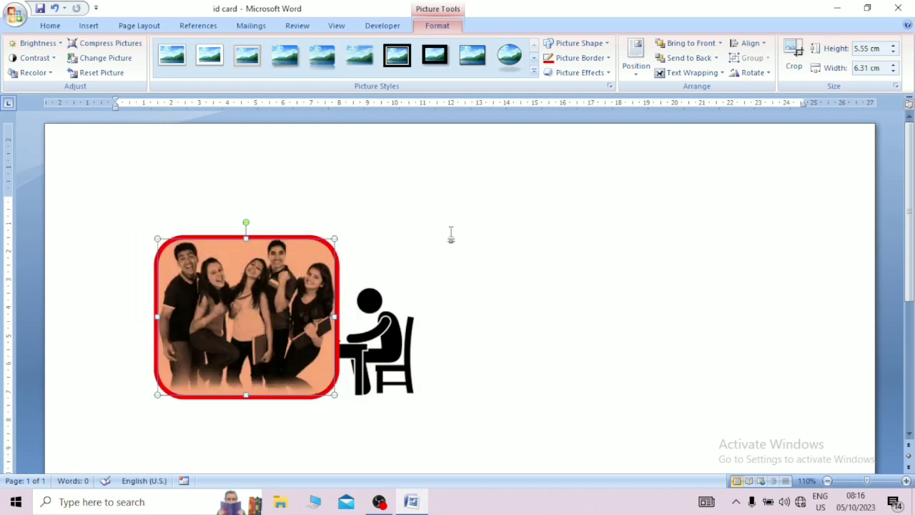
Step: Send the class picture behind the tuition picture, bring it back to the front and move it up slightly
{"action": "left_click", "coordinate": [688, 58]}
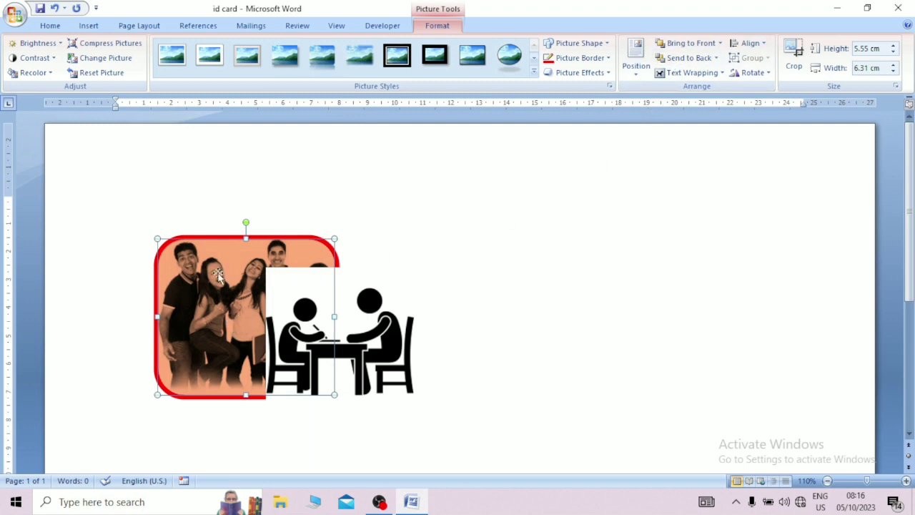
{"action": "left_click", "coordinate": [690, 44]}
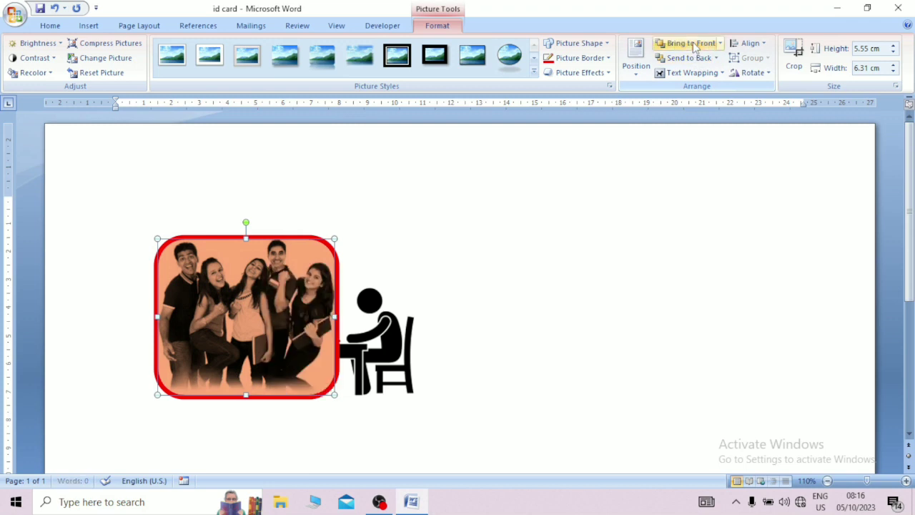
{"action": "left_click_drag", "start_coordinate": [306, 322], "coordinate": [308, 290]}
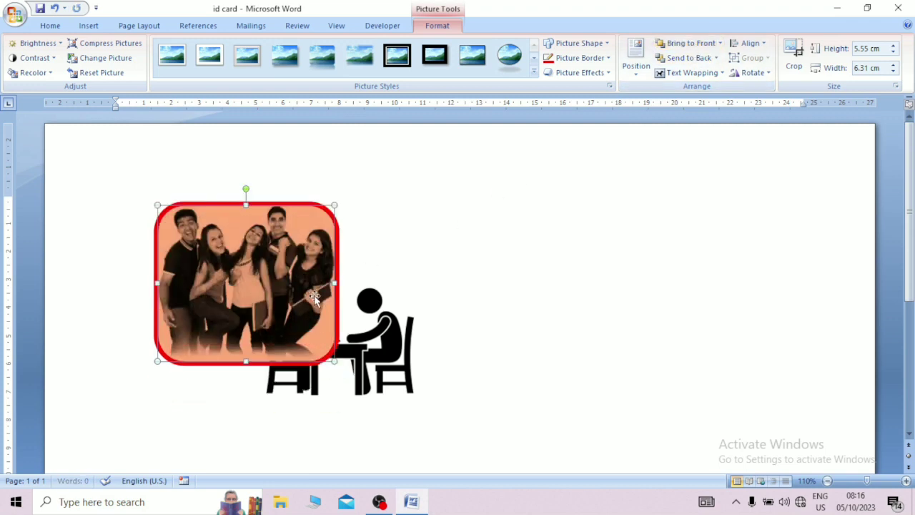
Step: Move the home tuition picture up and to the right, and delete it
{"action": "left_click_drag", "start_coordinate": [379, 342], "coordinate": [418, 291]}
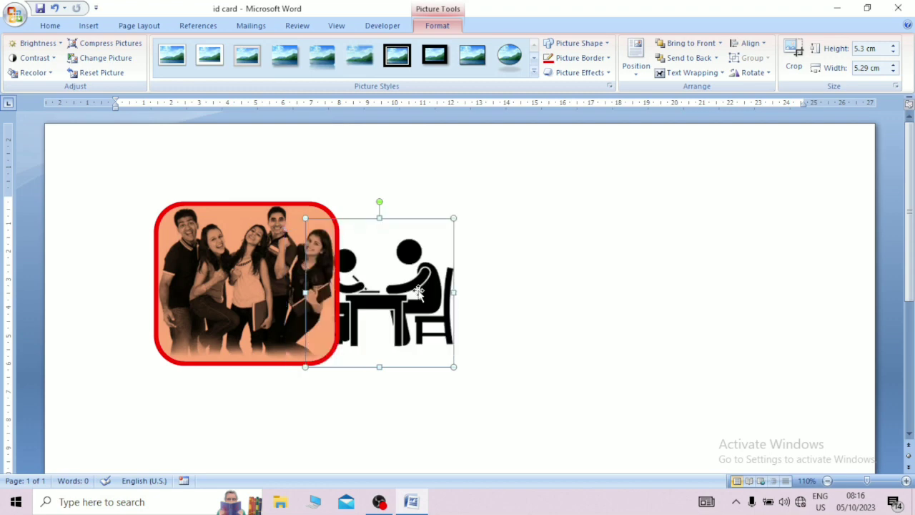
{"action": "key", "text": "Delete"}
Step: Show the rotation and flip options for the class picture without applying one
{"action": "left_click", "coordinate": [241, 265]}
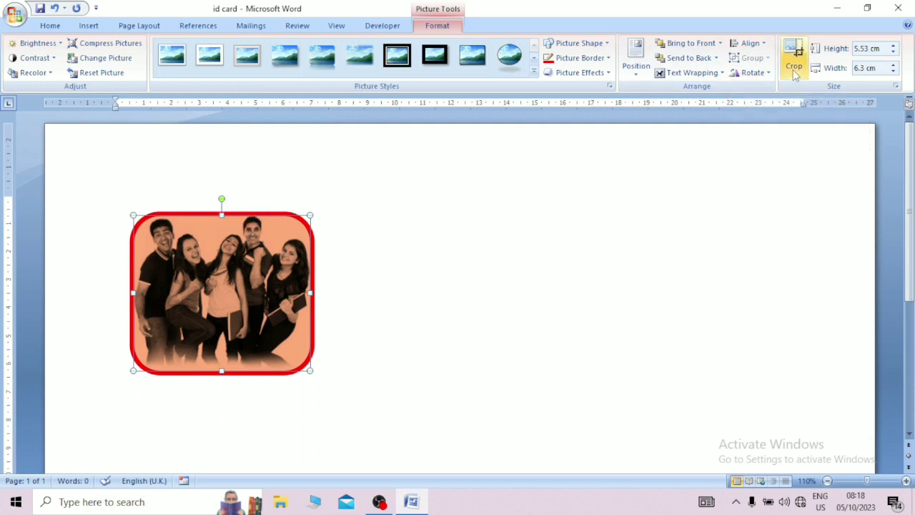
{"action": "left_click", "coordinate": [766, 75]}
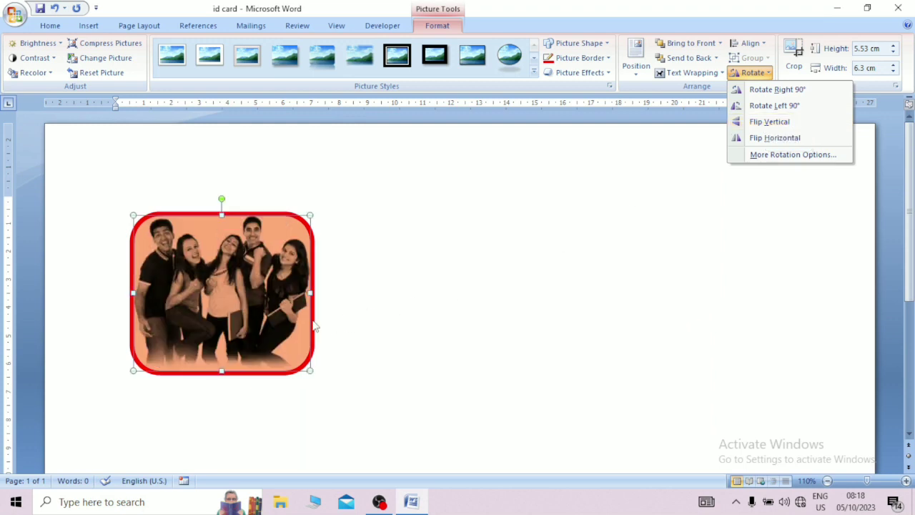
{"action": "key", "text": "Escape"}
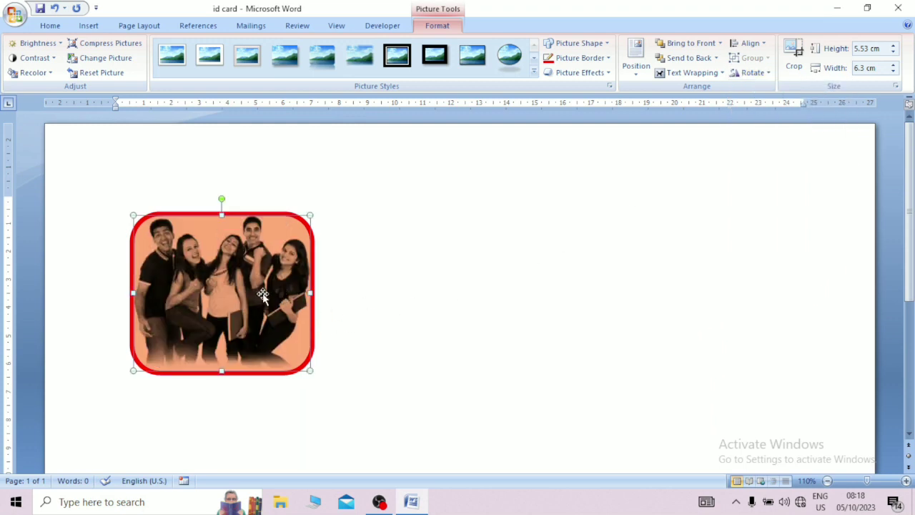
Step: Crop a sliver off the class picture's left side and its lower half, leaving about 6.09 cm by 2.57 cm
{"action": "left_click", "coordinate": [795, 61]}
{"action": "mouse_move", "coordinate": [134, 293]}
{"action": "left_mouse_down"}
{"action": "mouse_move", "coordinate": [206, 295]}
{"action": "mouse_move", "coordinate": [119, 308]}
{"action": "mouse_move", "coordinate": [126, 291]}
{"action": "mouse_move", "coordinate": [139, 293]}
{"action": "left_mouse_up"}
{"action": "left_click_drag", "start_coordinate": [222, 370], "coordinate": [222, 290]}
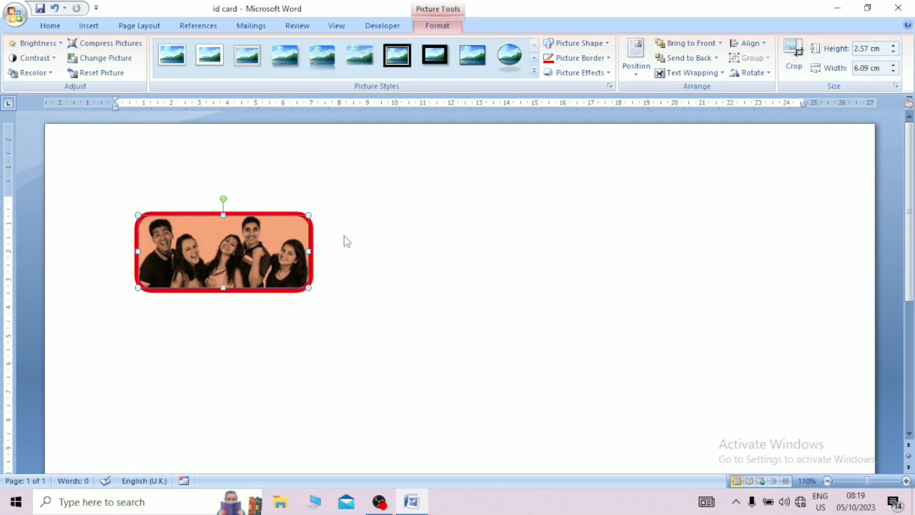
Step: Enlarge the cropped class picture proportionally, move it toward the page's middle and narrow it from the left to about 6 cm wide
{"action": "left_click_drag", "start_coordinate": [308, 288], "coordinate": [385, 320]}
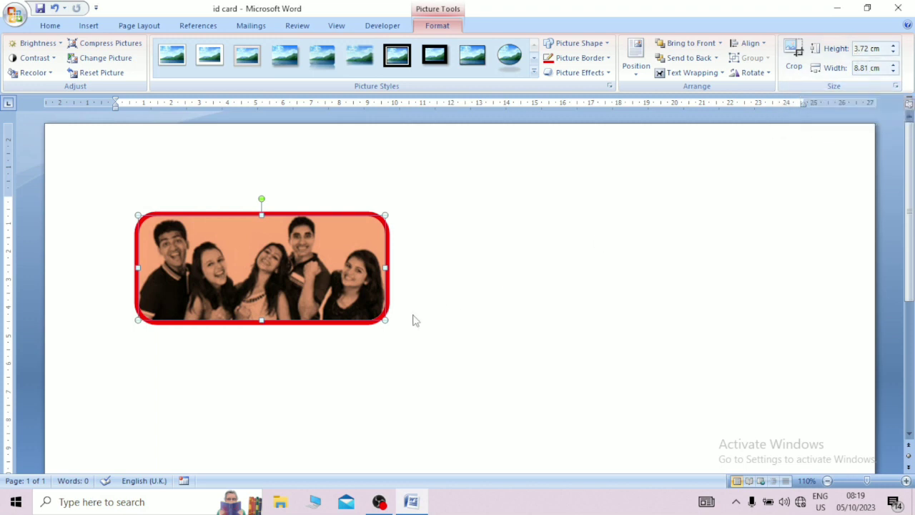
{"action": "left_click_drag", "start_coordinate": [385, 320], "coordinate": [499, 368]}
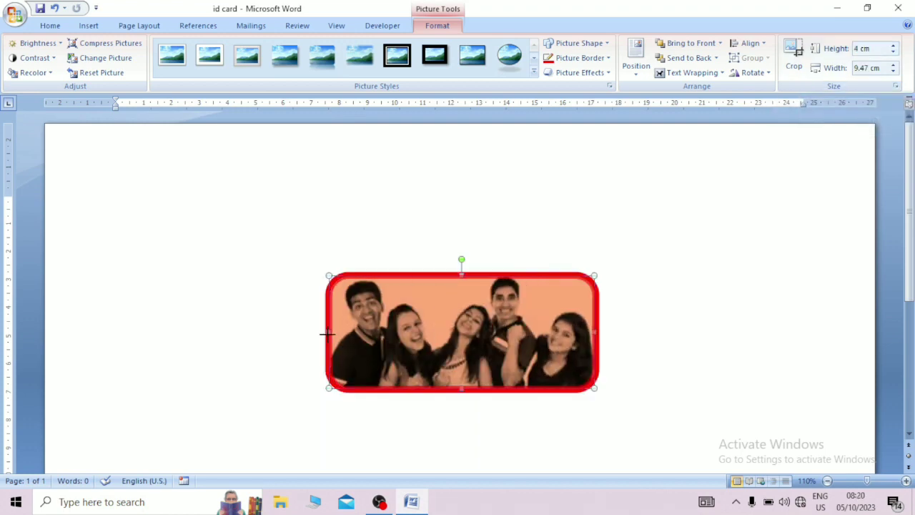
{"action": "left_click_drag", "start_coordinate": [326, 331], "coordinate": [421, 331]}
Step: Fill the page with sample paragraphs using =rand()
{"action": "left_click", "coordinate": [253, 258]}
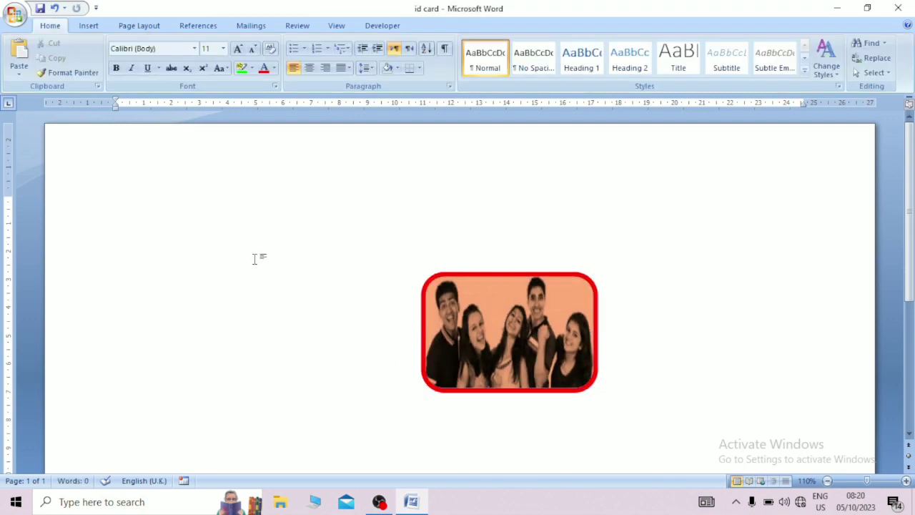
{"action": "type", "text": "=rand()"}
{"action": "key", "text": "Return"}
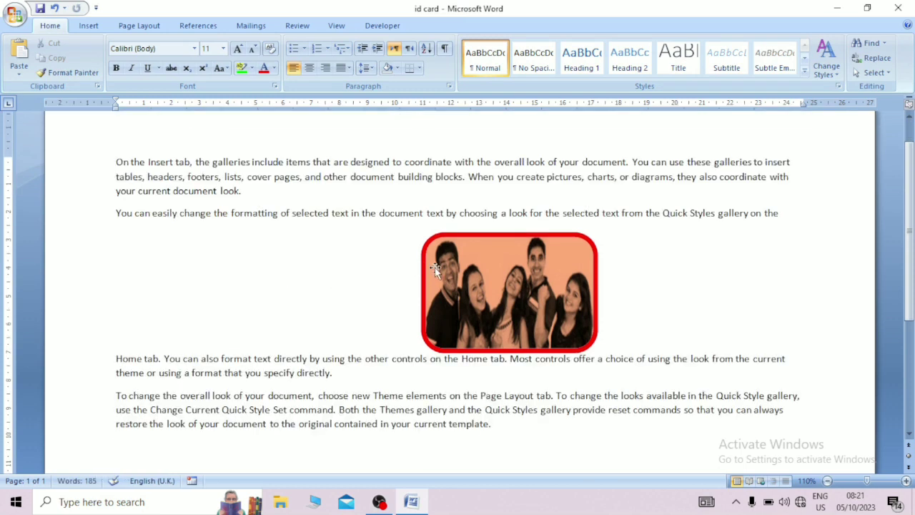
Step: Move the class picture between the first two paragraphs, below the second one, and finally above the text at the right margin
{"action": "left_click_drag", "start_coordinate": [435, 267], "coordinate": [393, 325]}
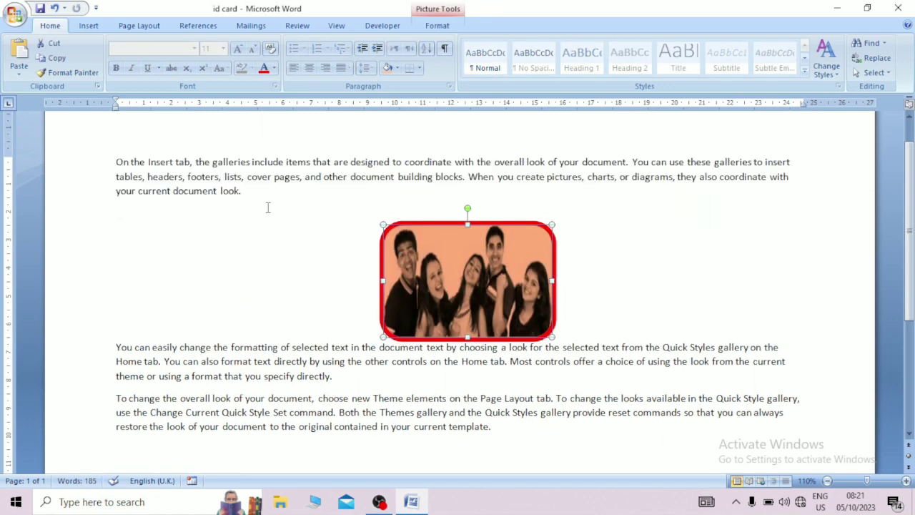
{"action": "left_click", "coordinate": [331, 245]}
{"action": "left_click_drag", "start_coordinate": [452, 263], "coordinate": [451, 305]}
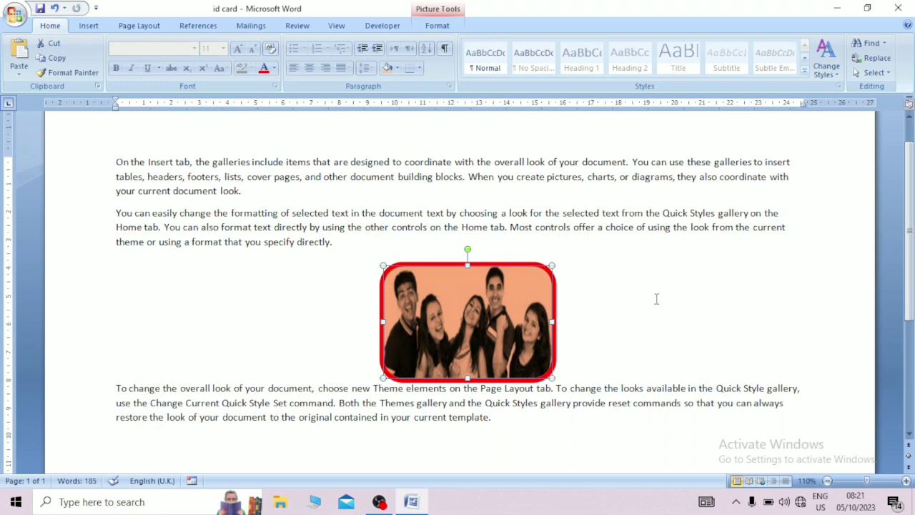
{"action": "left_click_drag", "start_coordinate": [493, 309], "coordinate": [737, 195]}
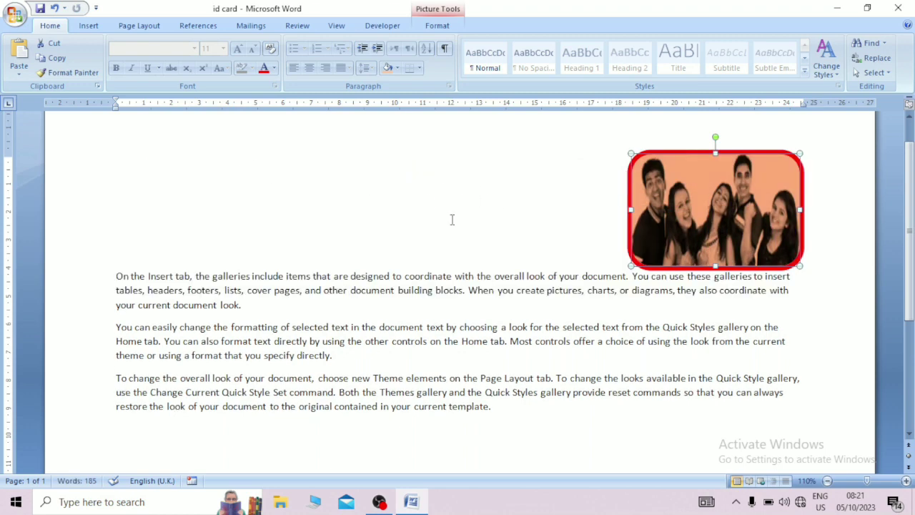
Step: Set the class picture's text wrapping to Square and move it slightly left and down into the text
{"action": "left_click", "coordinate": [436, 26]}
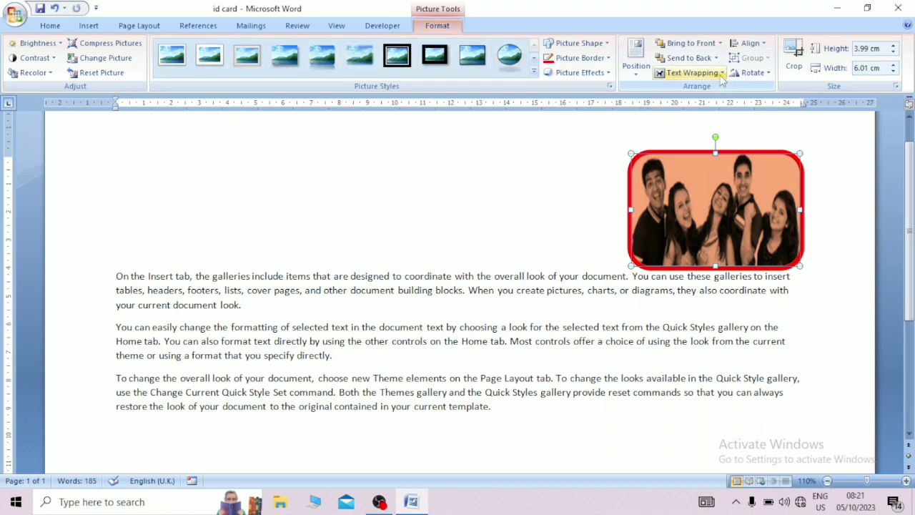
{"action": "left_click", "coordinate": [721, 73]}
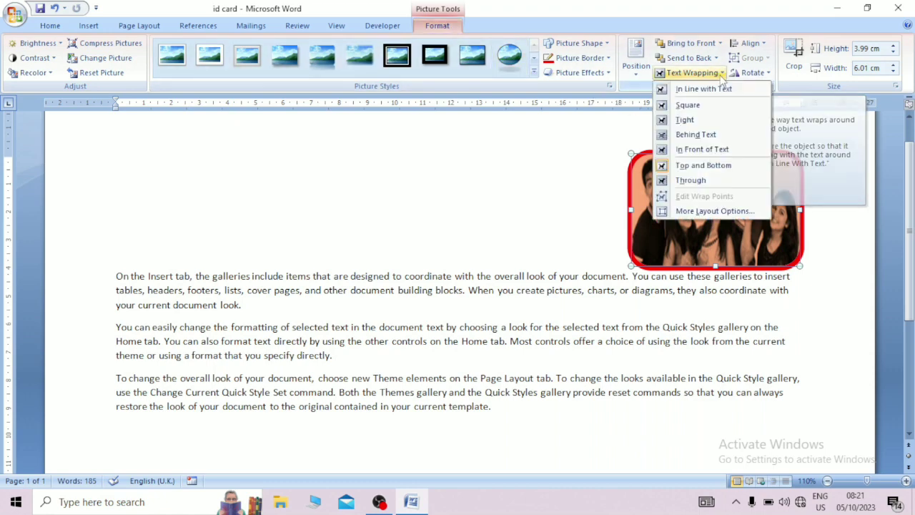
{"action": "left_click", "coordinate": [702, 105]}
{"action": "left_click_drag", "start_coordinate": [695, 200], "coordinate": [650, 226]}
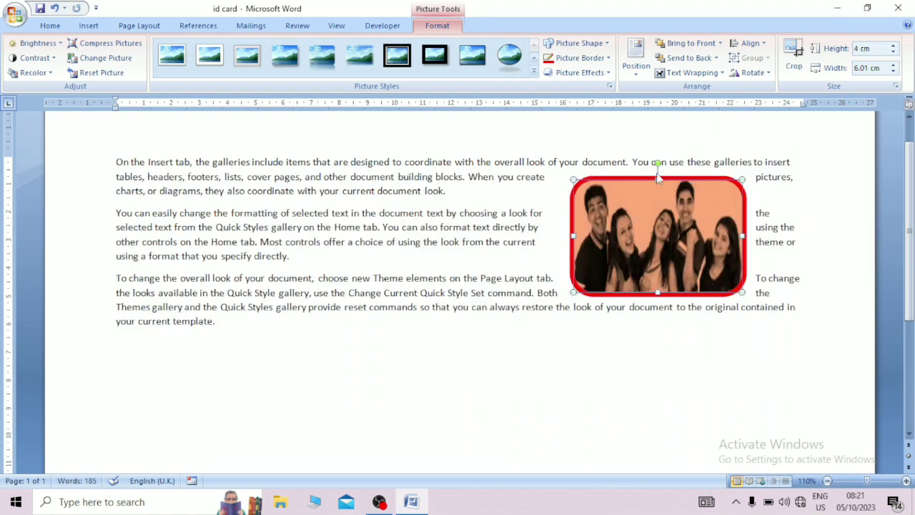
Step: Set the class picture's text wrapping to Tight and move it to the right margin beside the first two paragraphs
{"action": "left_click", "coordinate": [722, 73]}
{"action": "left_click", "coordinate": [685, 119]}
{"action": "left_click_drag", "start_coordinate": [634, 243], "coordinate": [703, 226]}
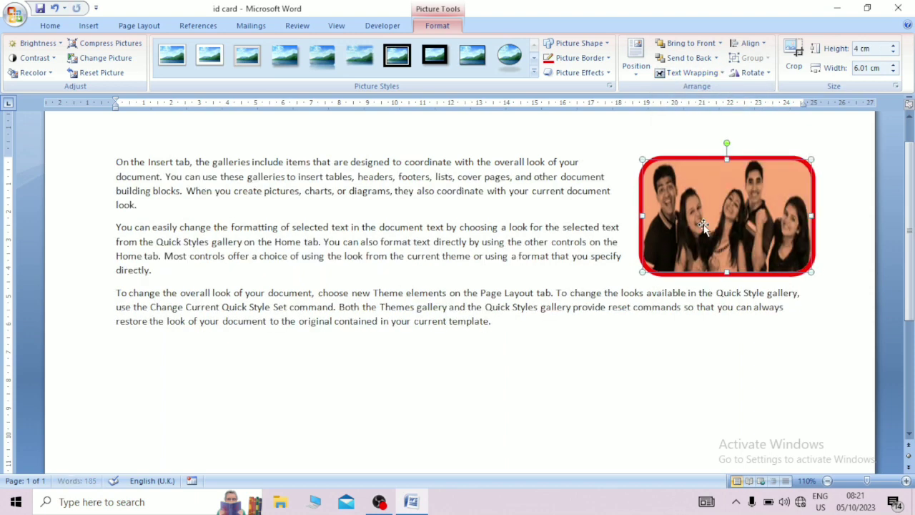
Step: Change the class picture's text wrapping to Behind Text
{"action": "left_click", "coordinate": [722, 74]}
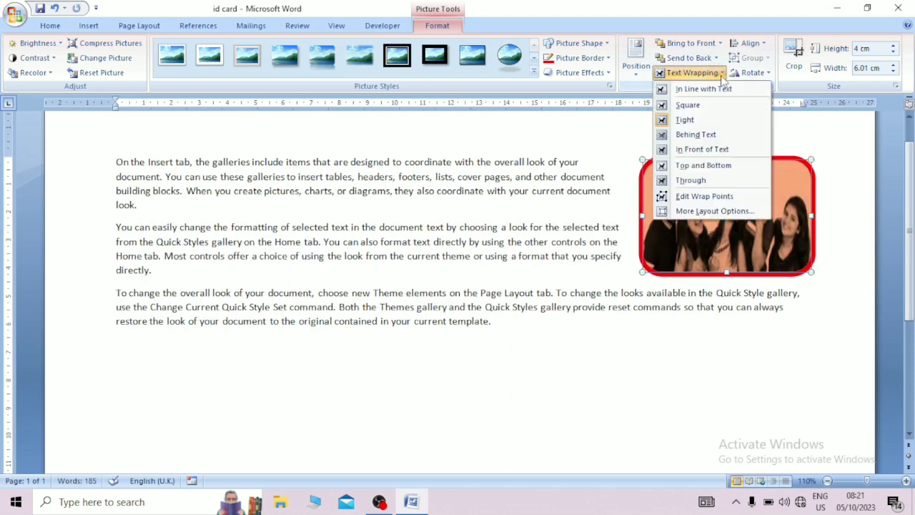
{"action": "left_click", "coordinate": [702, 136]}
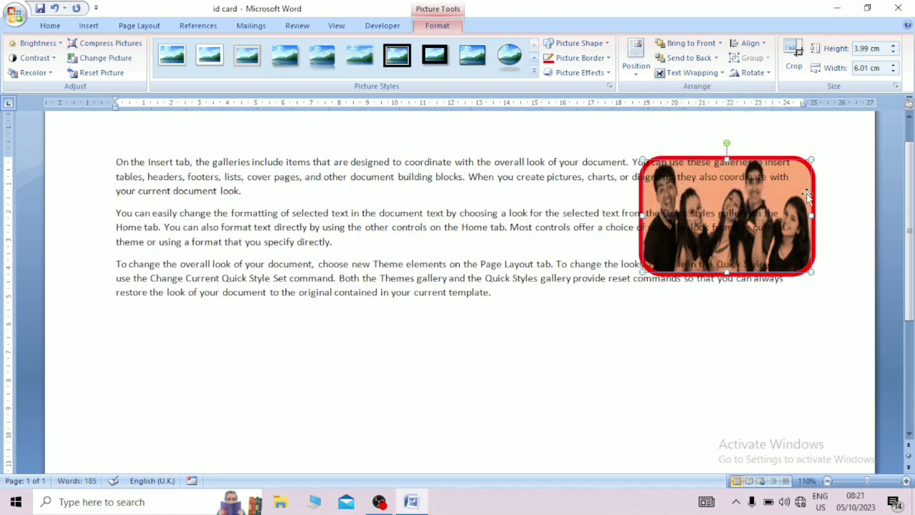
Step: Enlarge the class picture to about 6.19 by 9.31 cm and move it behind the text, first centrally, finally over the paragraphs' right part
{"action": "left_click_drag", "start_coordinate": [808, 201], "coordinate": [747, 296]}
{"action": "left_click_drag", "start_coordinate": [749, 367], "coordinate": [844, 429]}
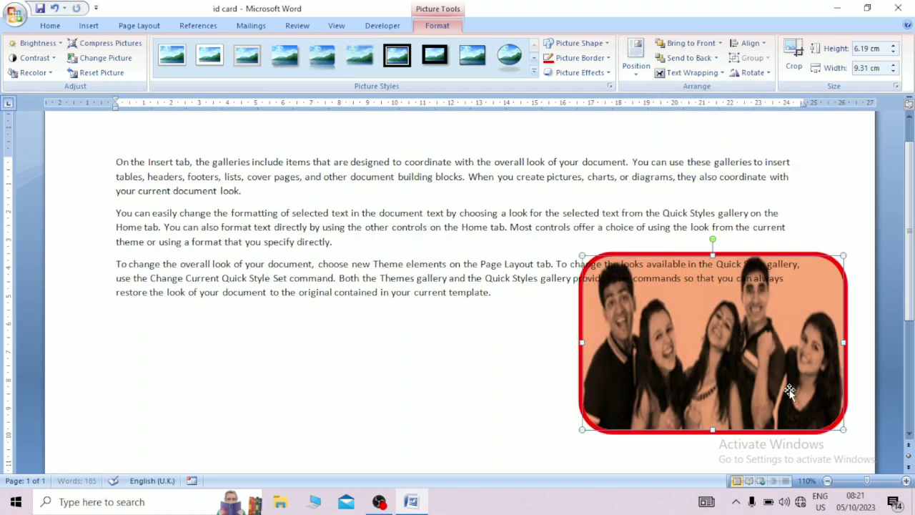
{"action": "left_click_drag", "start_coordinate": [788, 389], "coordinate": [485, 315]}
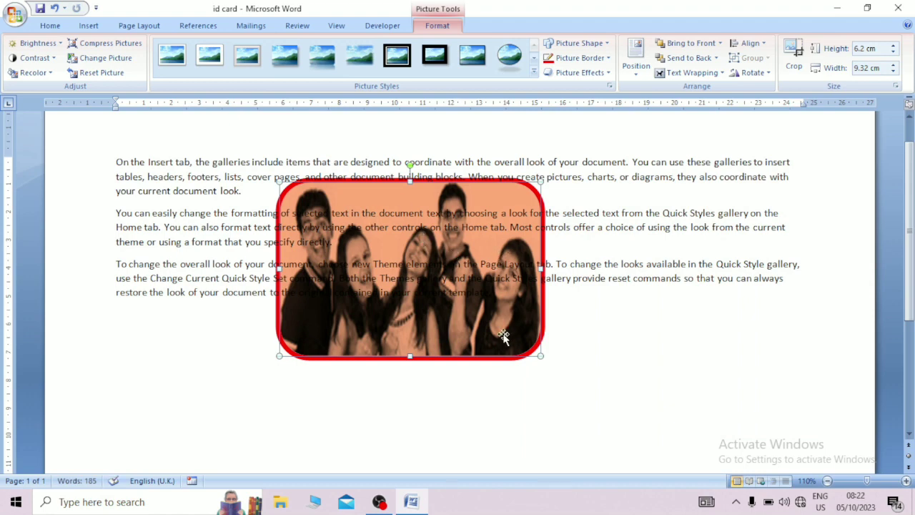
{"action": "left_click_drag", "start_coordinate": [493, 344], "coordinate": [722, 374]}
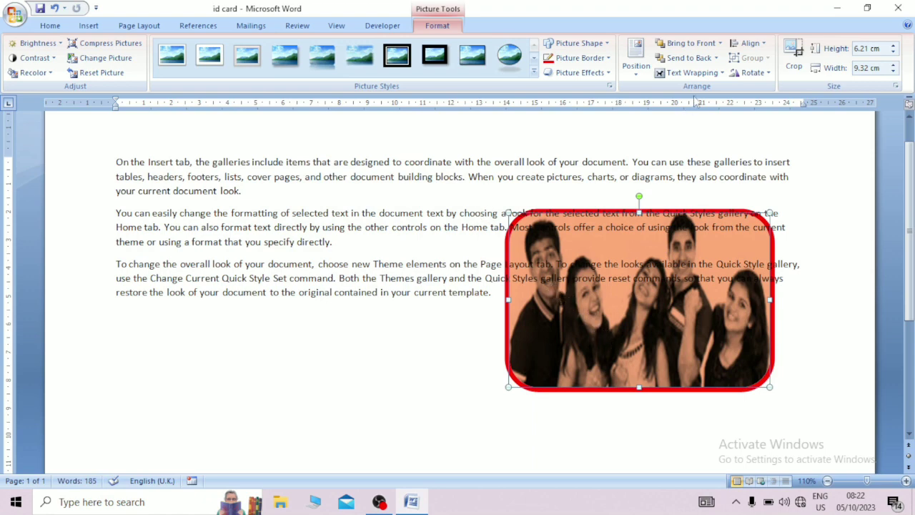
Step: Set the class picture's text wrapping to In Front of Text and move it up and right over the ends of the paragraphs
{"action": "left_click", "coordinate": [721, 73]}
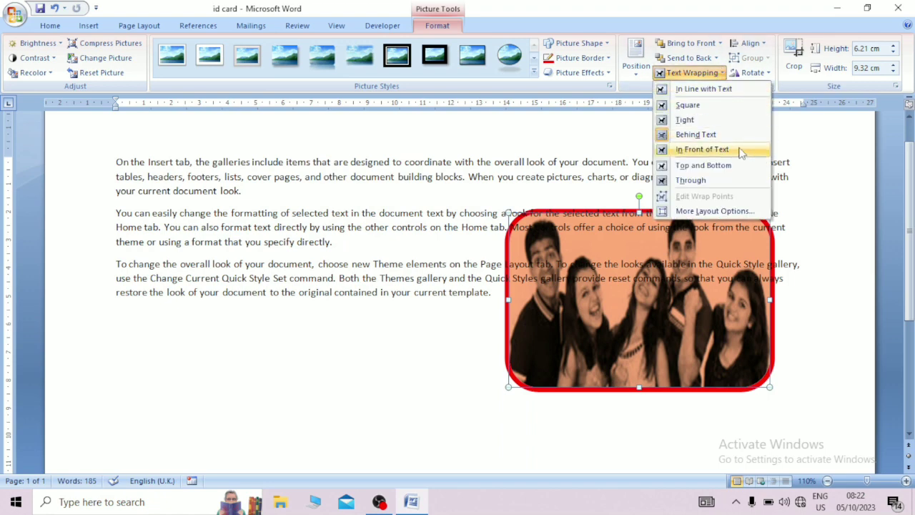
{"action": "left_click", "coordinate": [700, 150]}
{"action": "left_click_drag", "start_coordinate": [637, 363], "coordinate": [665, 308]}
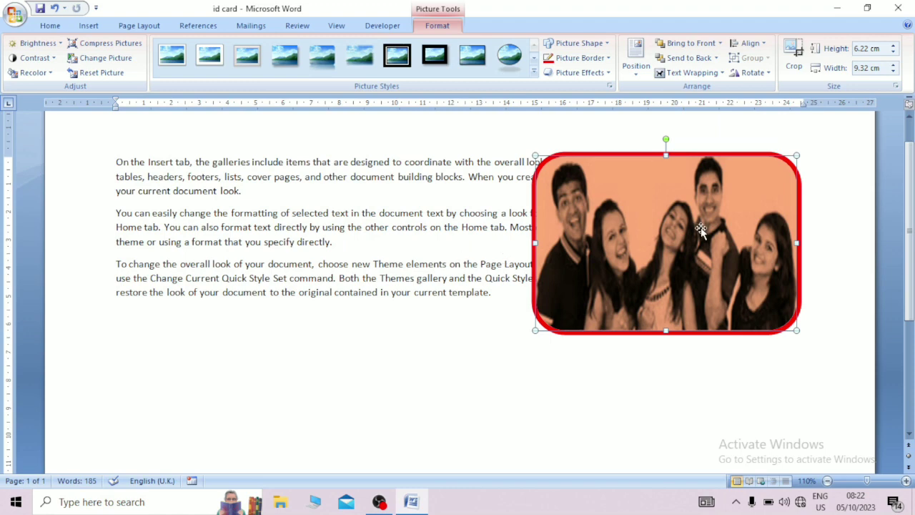
{"action": "left_click_drag", "start_coordinate": [701, 228], "coordinate": [730, 200]}
Step: Set the class picture's text wrapping to Top and Bottom and shift the picture slightly down
{"action": "left_click", "coordinate": [722, 72]}
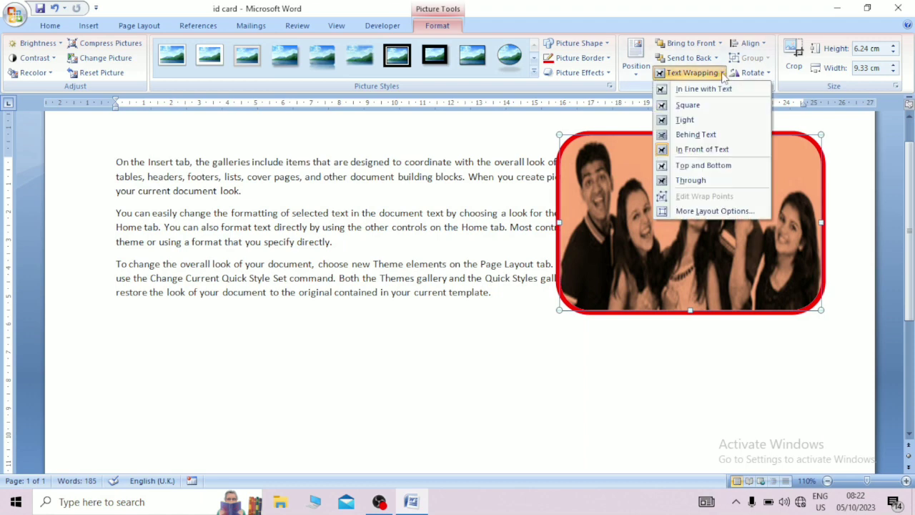
{"action": "left_click", "coordinate": [704, 165]}
{"action": "mouse_move", "coordinate": [703, 165]}
{"action": "left_mouse_down"}
{"action": "mouse_move", "coordinate": [693, 297]}
{"action": "mouse_move", "coordinate": [712, 178]}
{"action": "left_mouse_up"}
{"action": "left_click", "coordinate": [721, 71]}
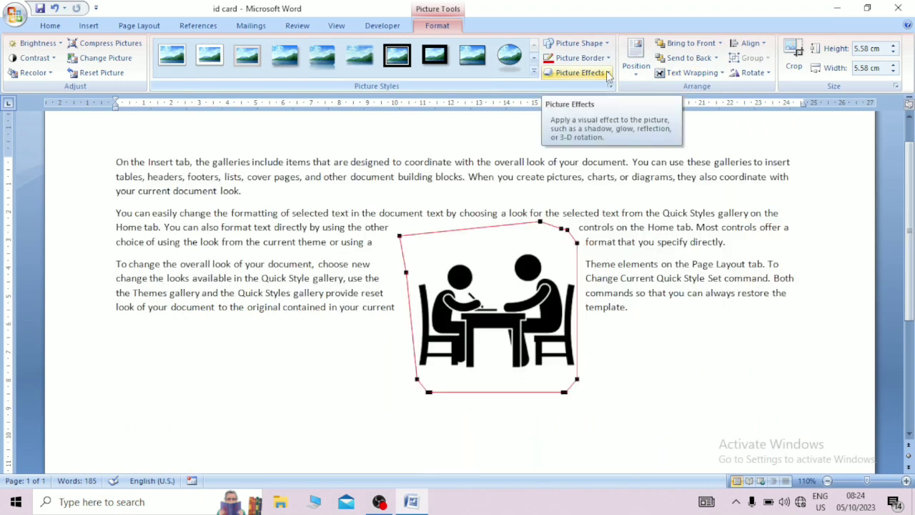
Step: View the available picture effects for the picture of two seated figures and move the picture slightly down beside the third paragraph
{"action": "left_click", "coordinate": [606, 74]}
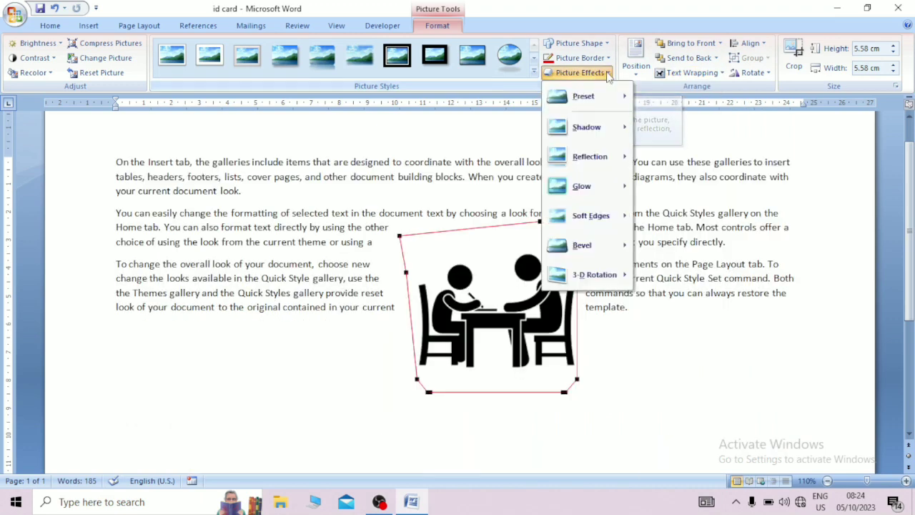
{"action": "mouse_move", "coordinate": [596, 157]}
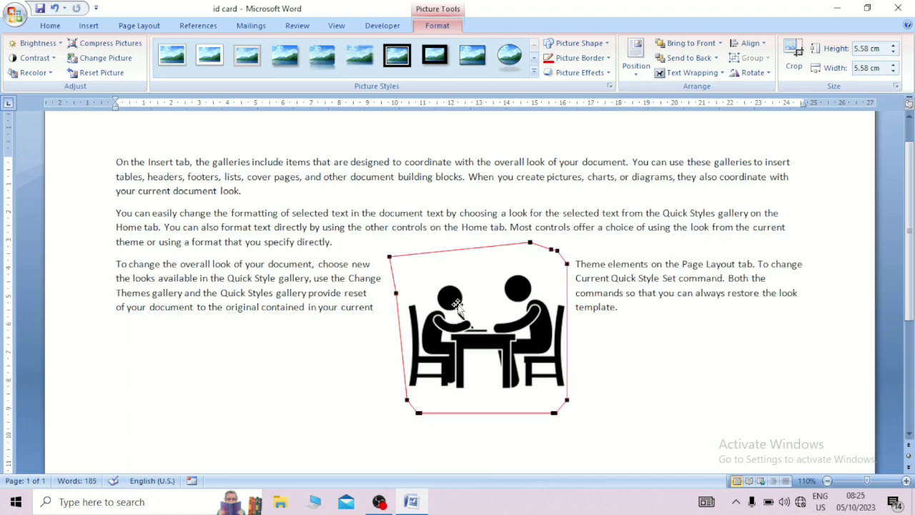
{"action": "left_click_drag", "start_coordinate": [457, 304], "coordinate": [459, 312]}
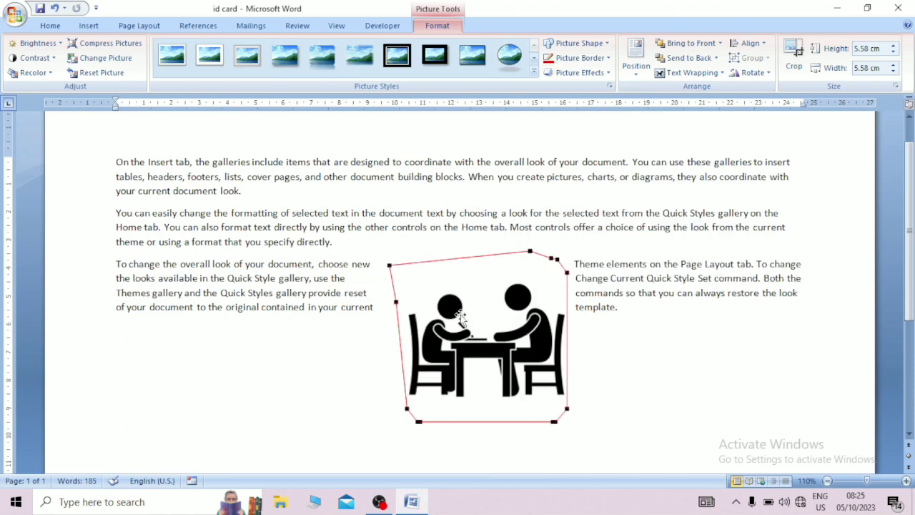